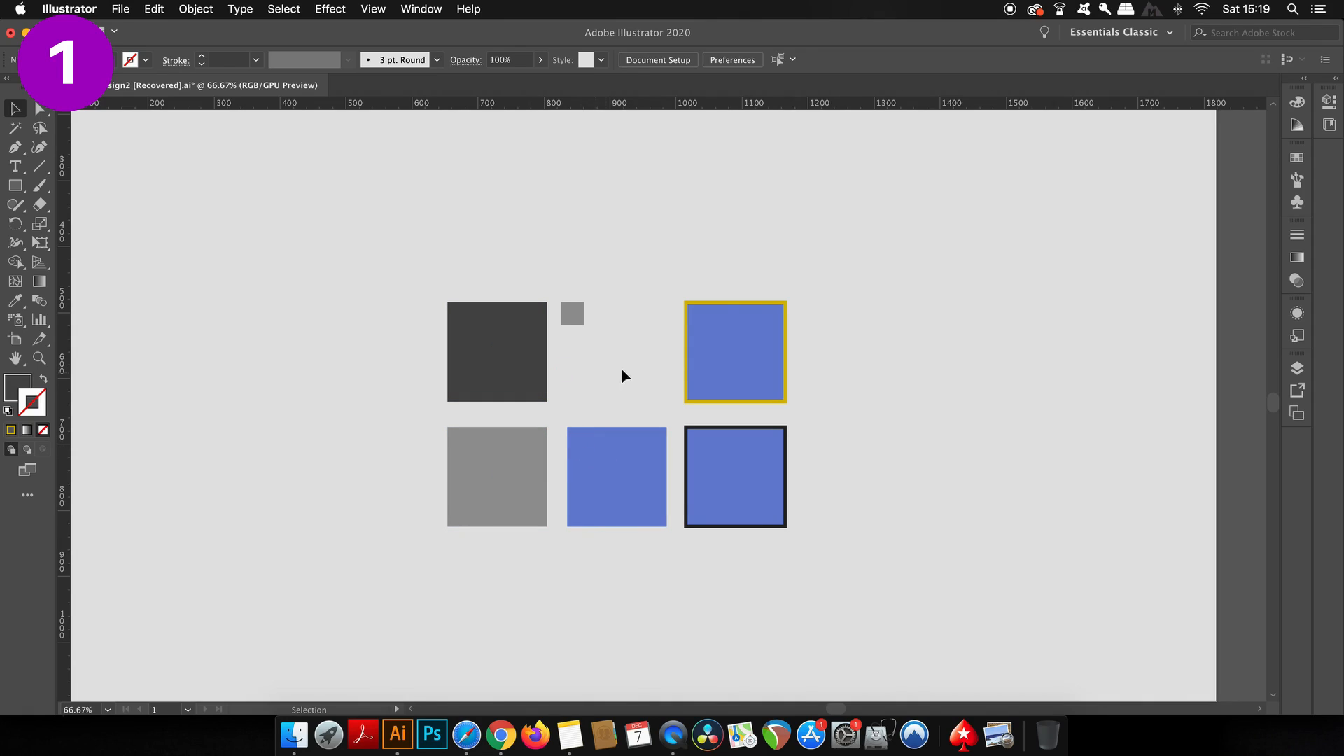
Step: Select the dark, small grey and large grey squares in turn to inspect their opacity values
click(541, 352)
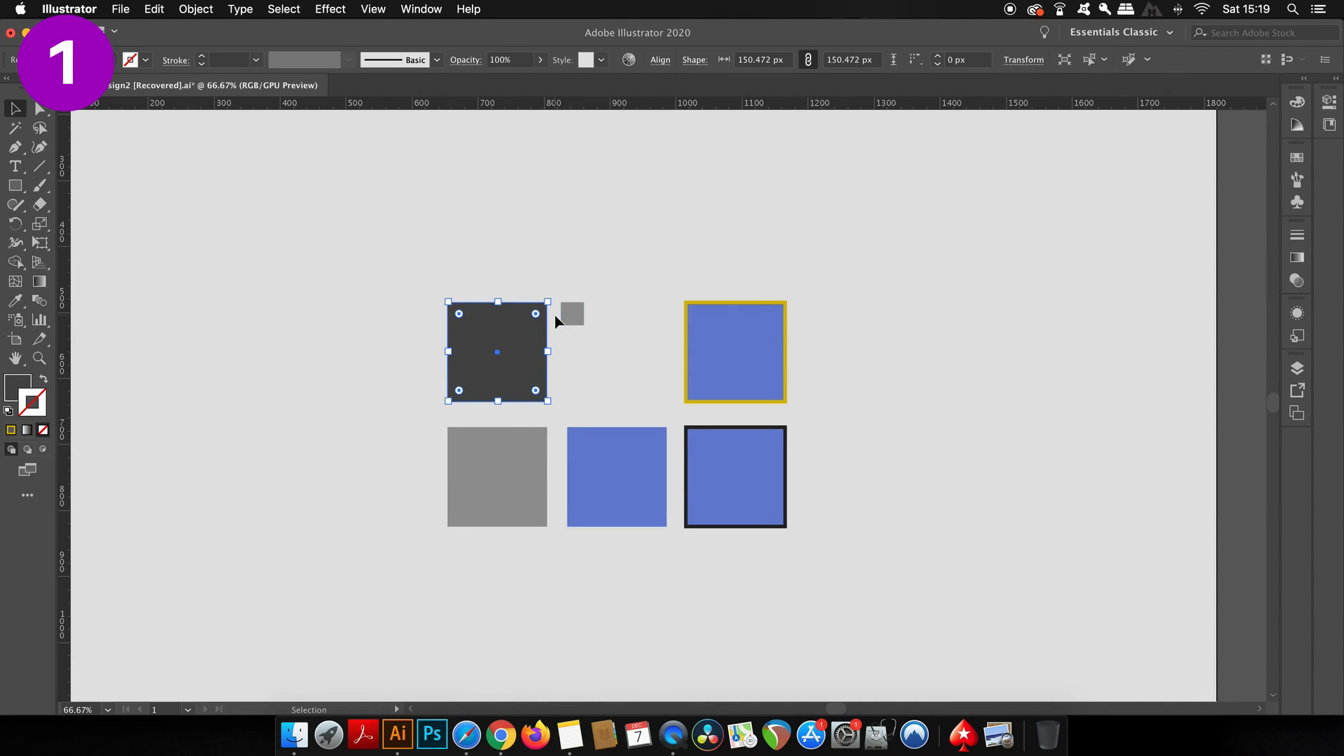
click(573, 319)
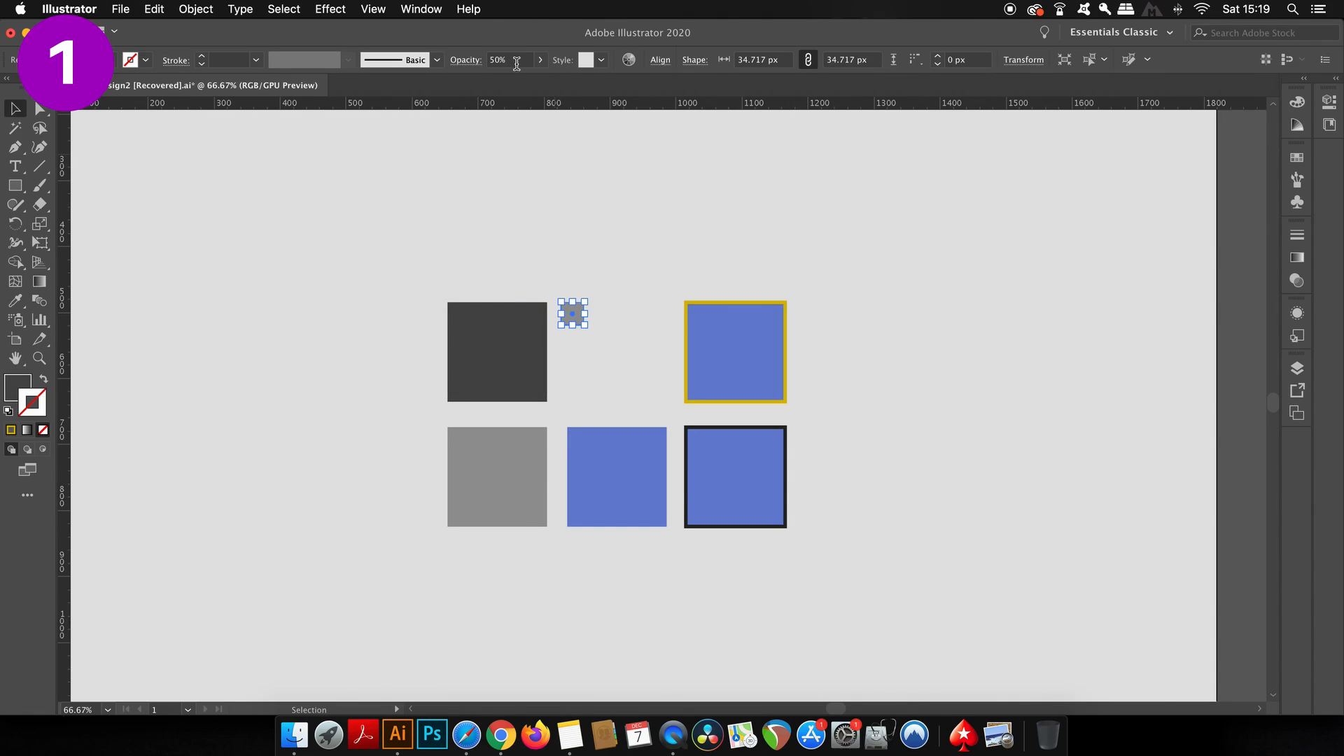
click(483, 287)
click(530, 475)
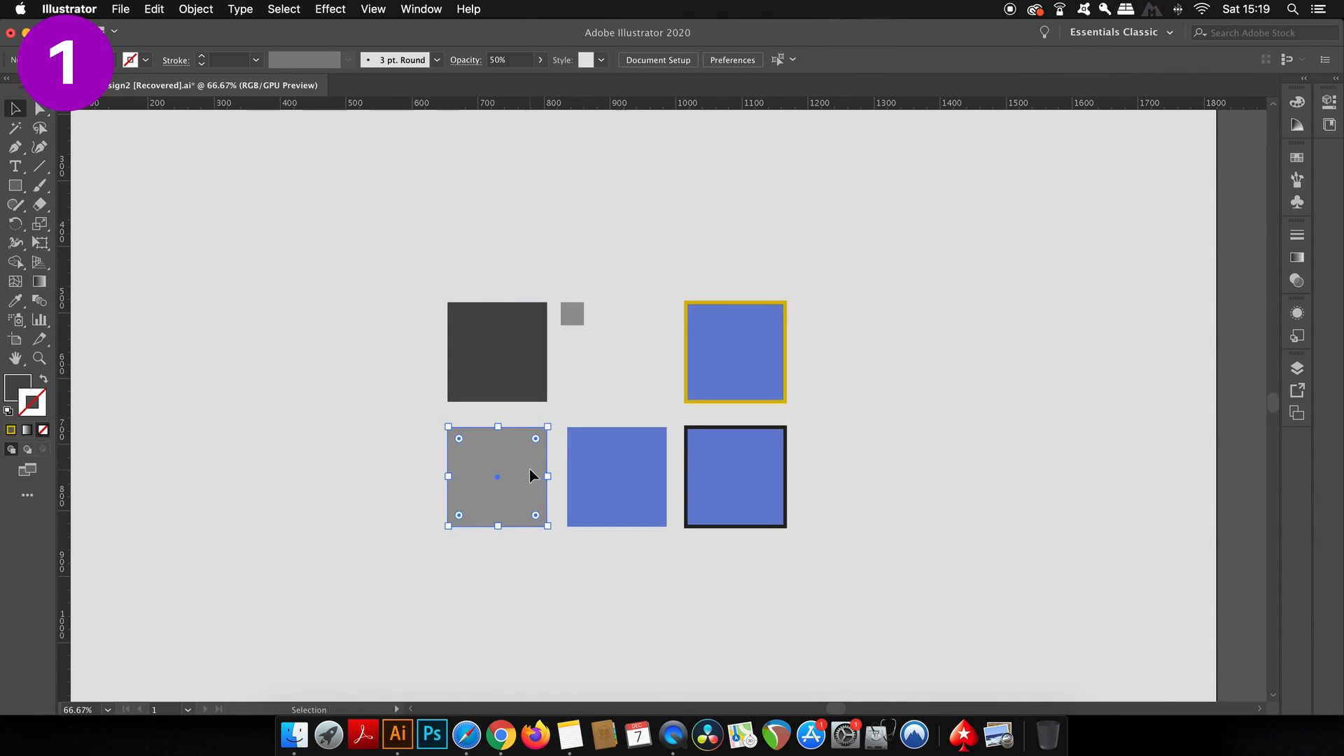
click(540, 60)
drag(512, 82, 512, 82)
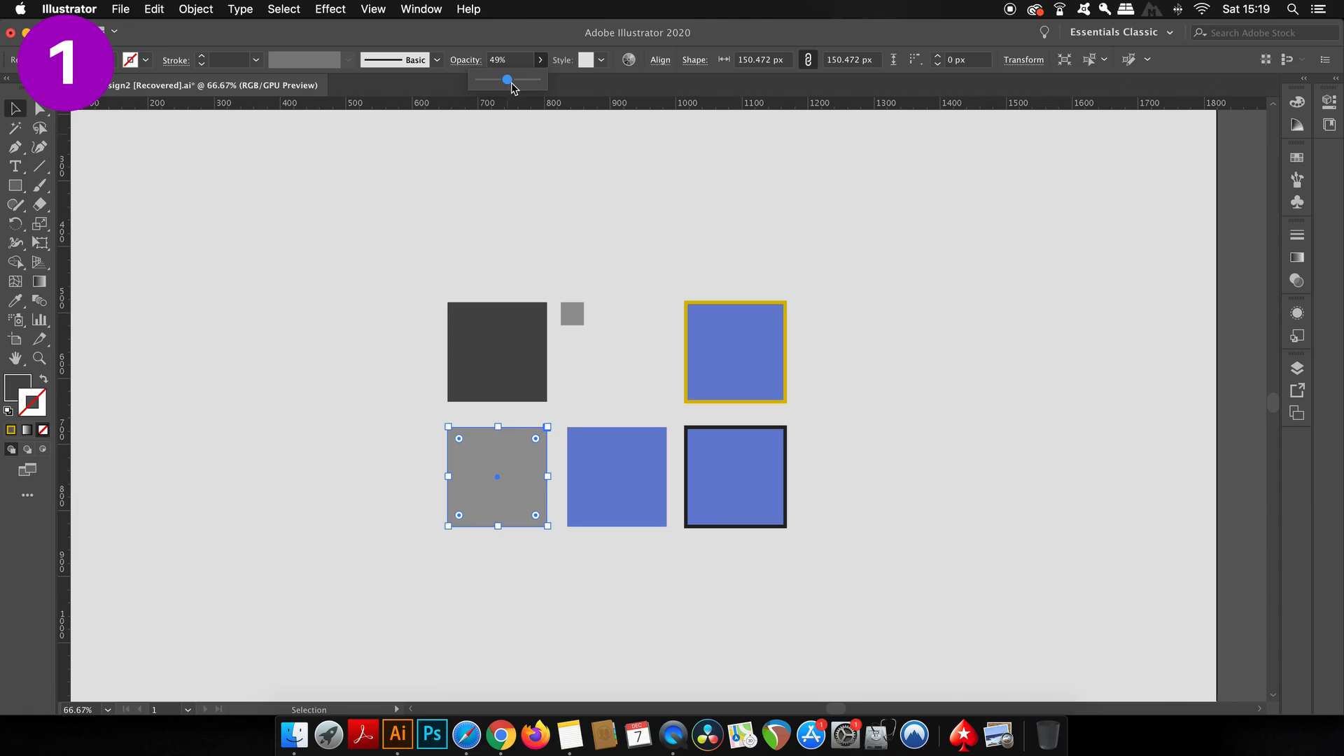
click(501, 199)
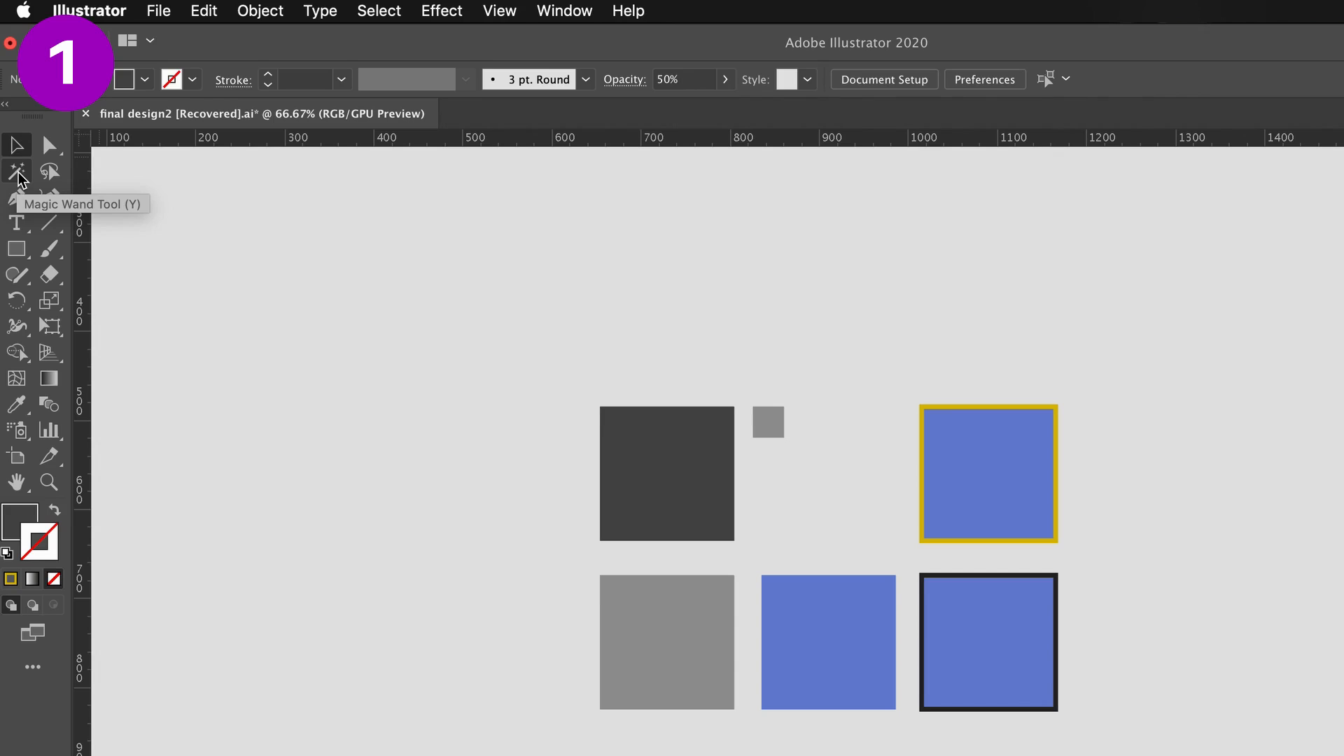
Step: Set the Magic Wand to match Fill Color and select all blue-filled squares with it
double_click(19, 176)
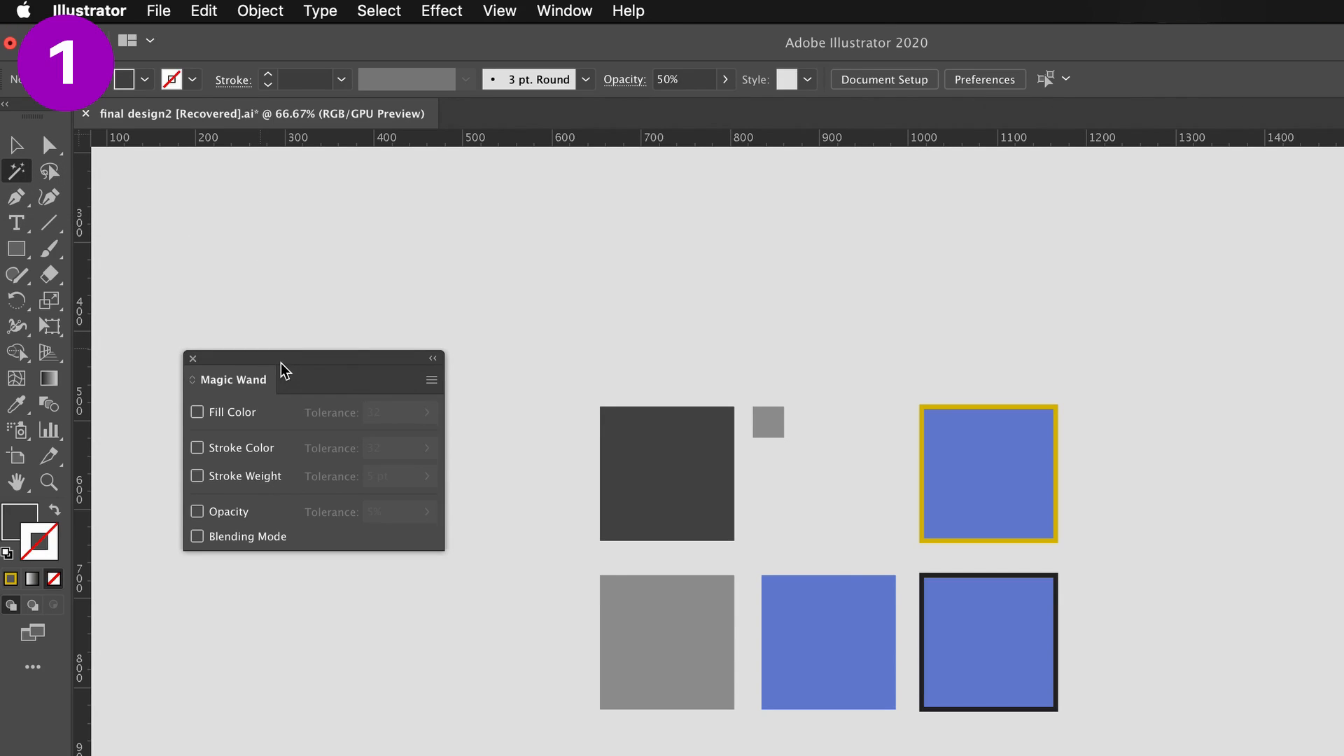
drag(282, 372, 315, 312)
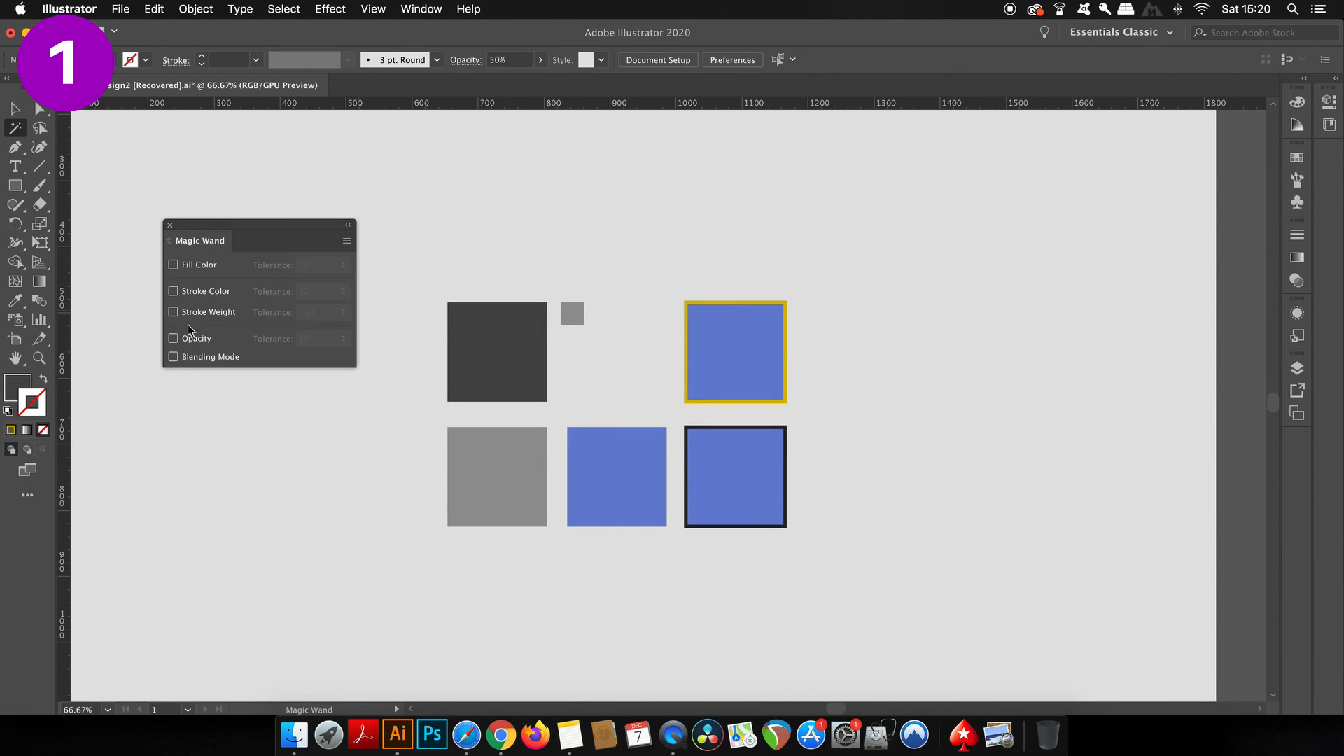
click(207, 269)
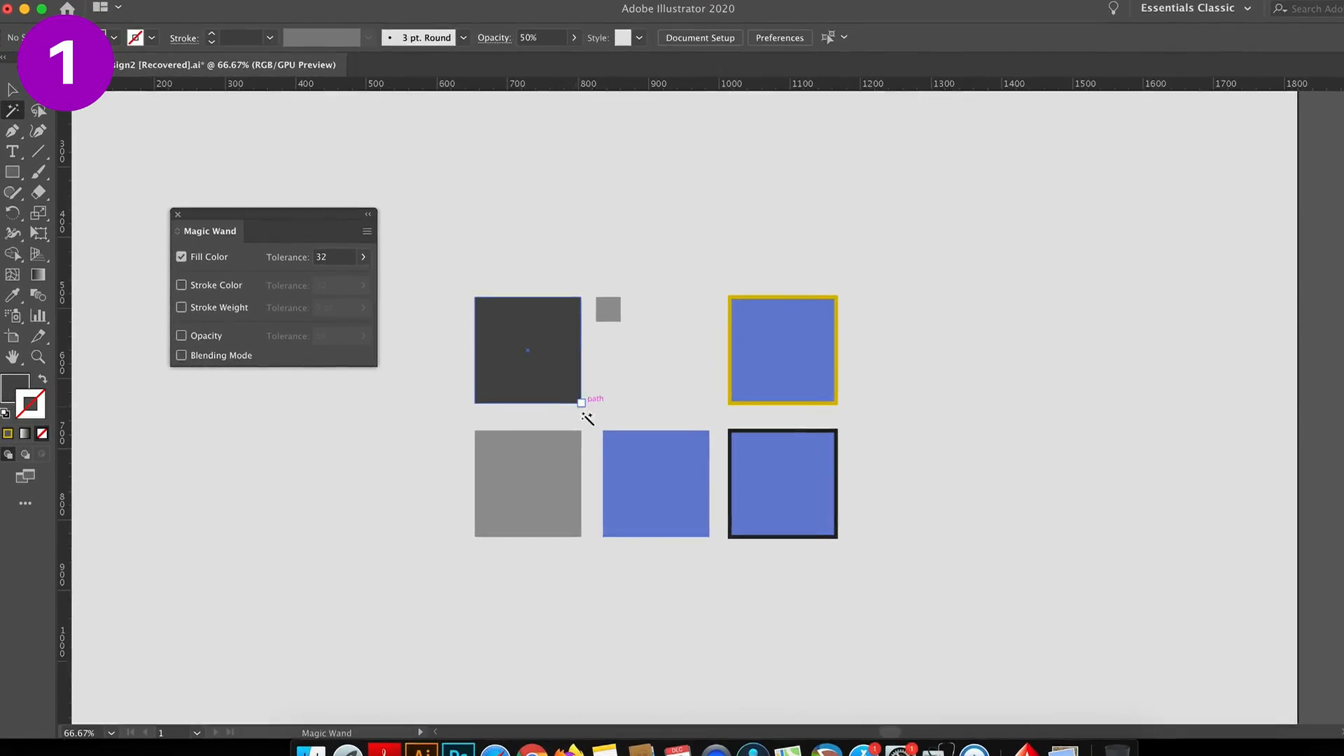
click(647, 460)
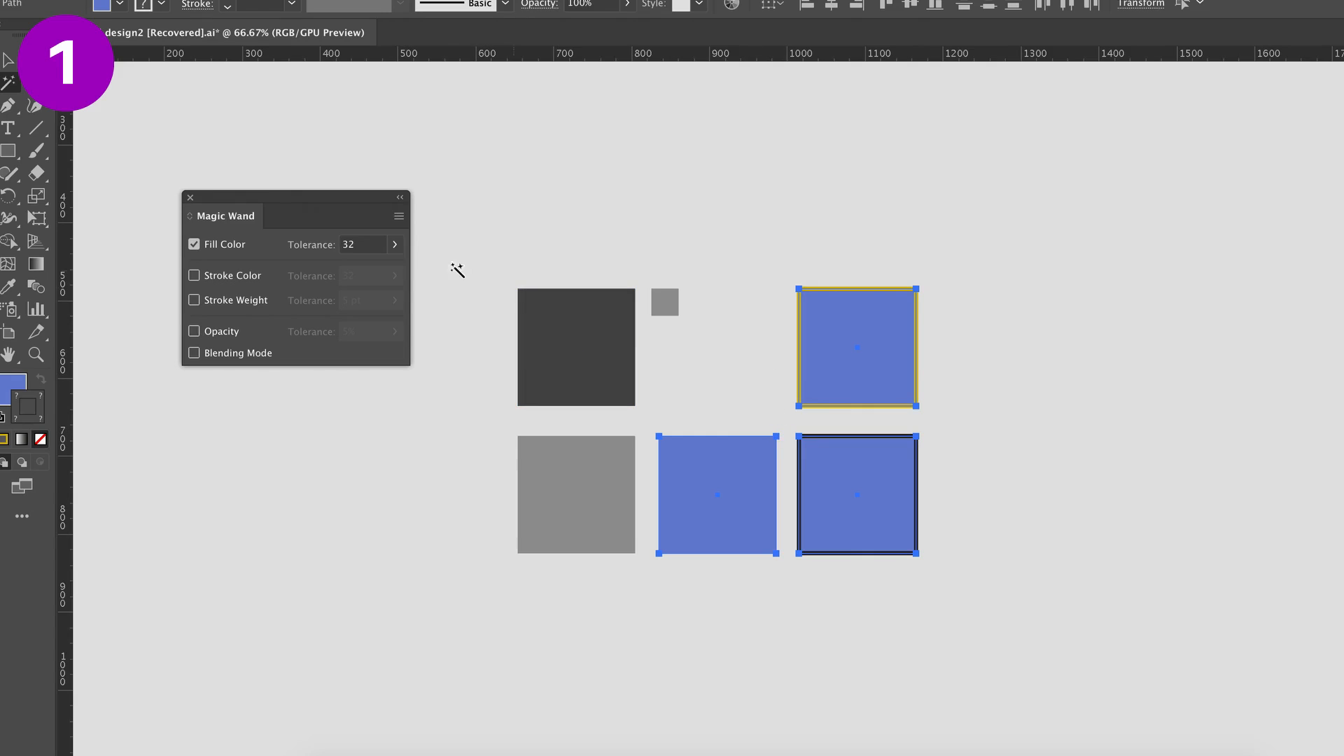
key(ctrl+shift+a)
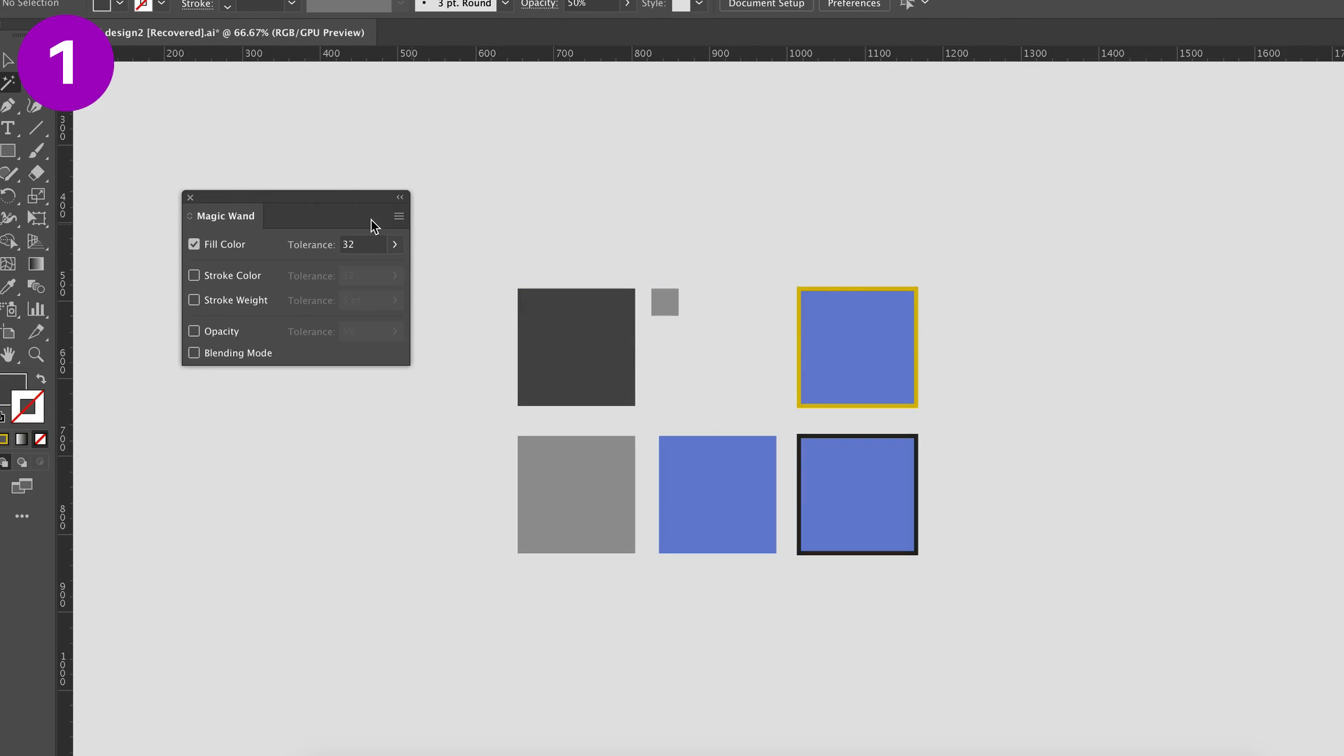
Step: Raise the Magic Wand's Fill Color tolerance to 255 and select matching shapes from the blue square without a stroke
click(395, 244)
drag(332, 269, 394, 273)
click(628, 373)
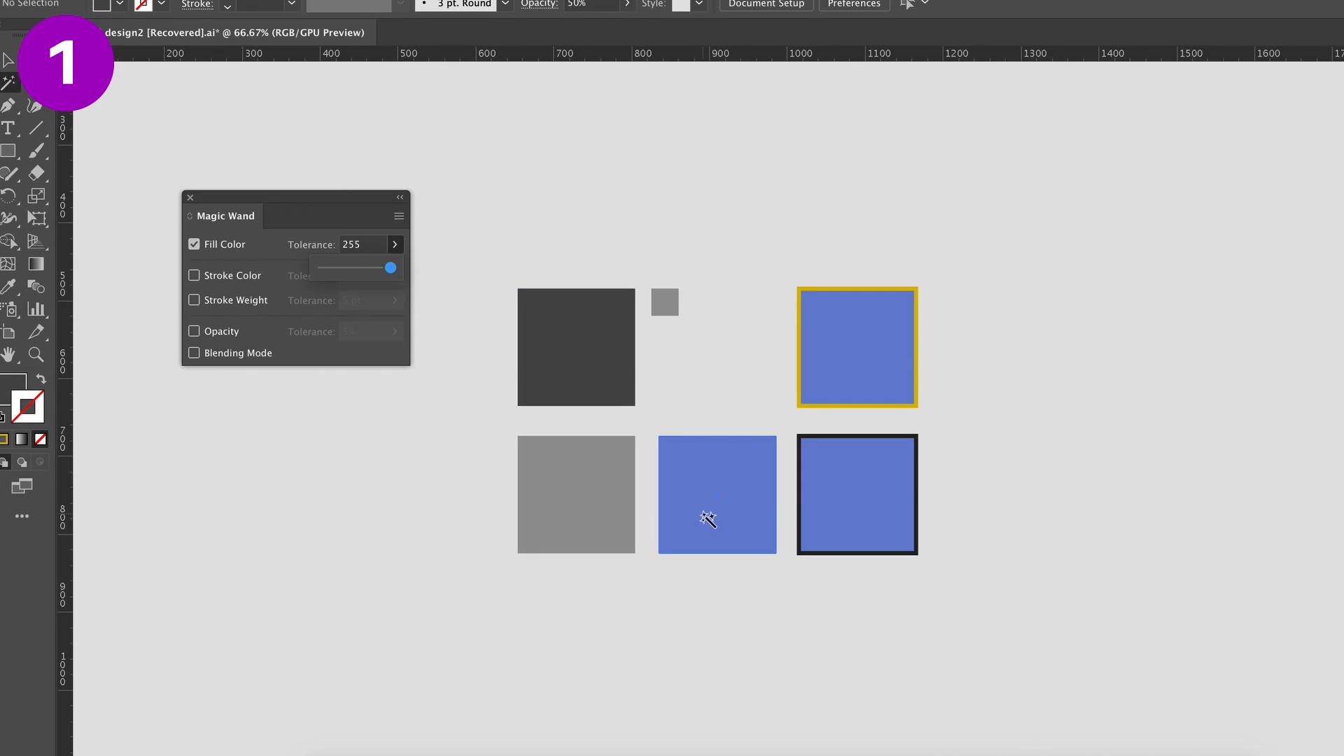
click(705, 515)
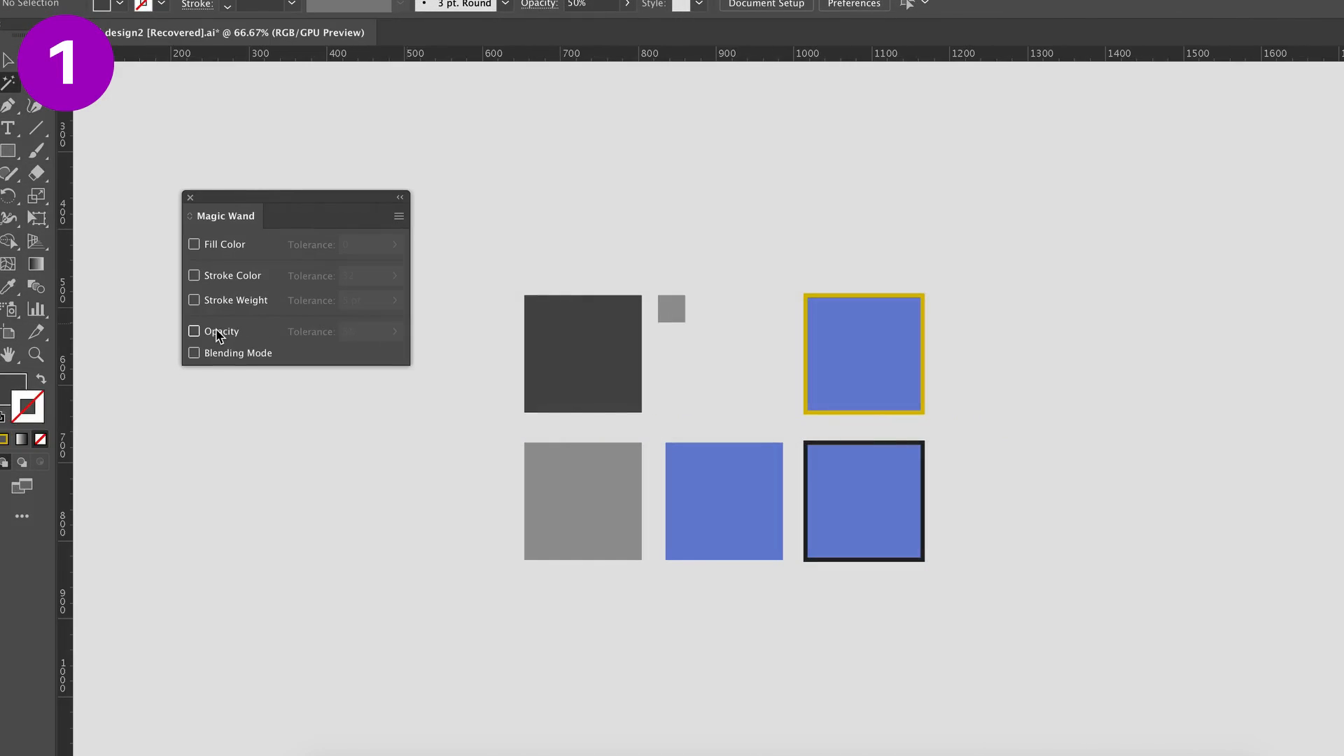
Step: Set the Magic Wand to match only Opacity with 5% tolerance and select the semi-transparent grey squares
click(217, 332)
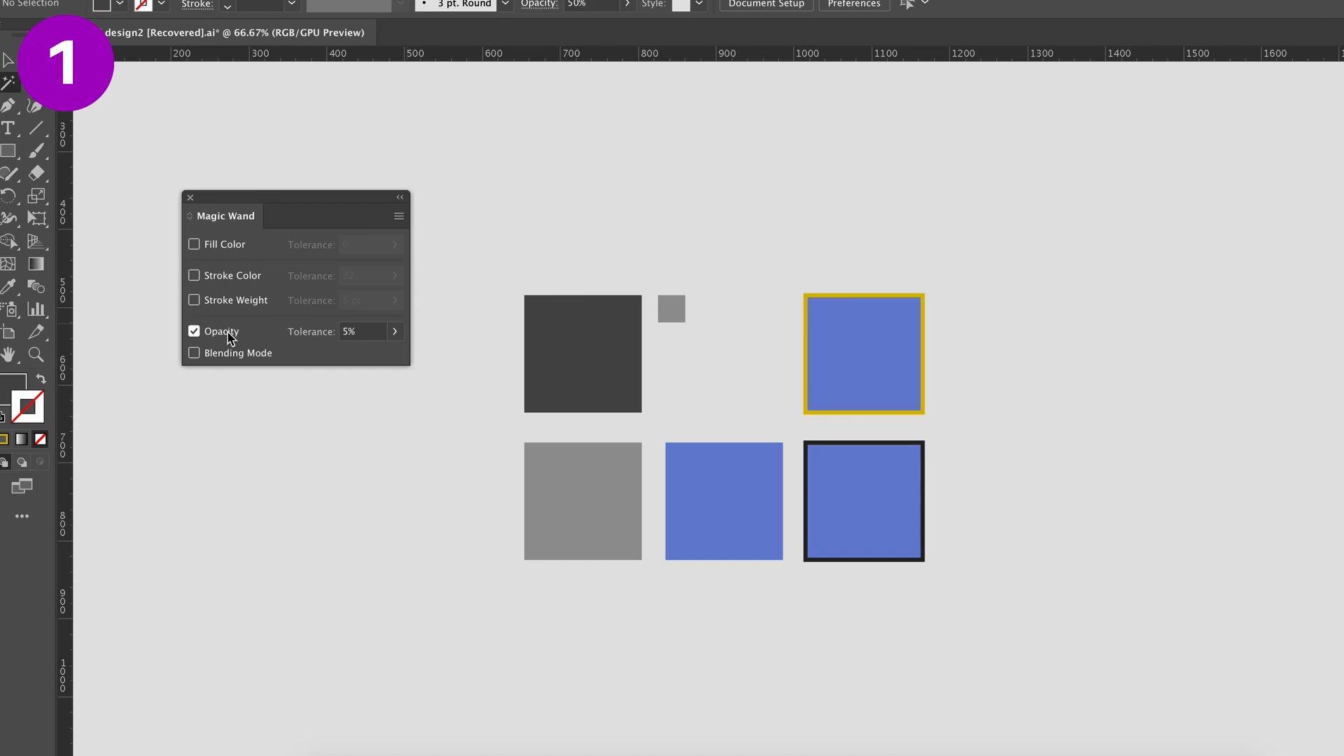
click(577, 486)
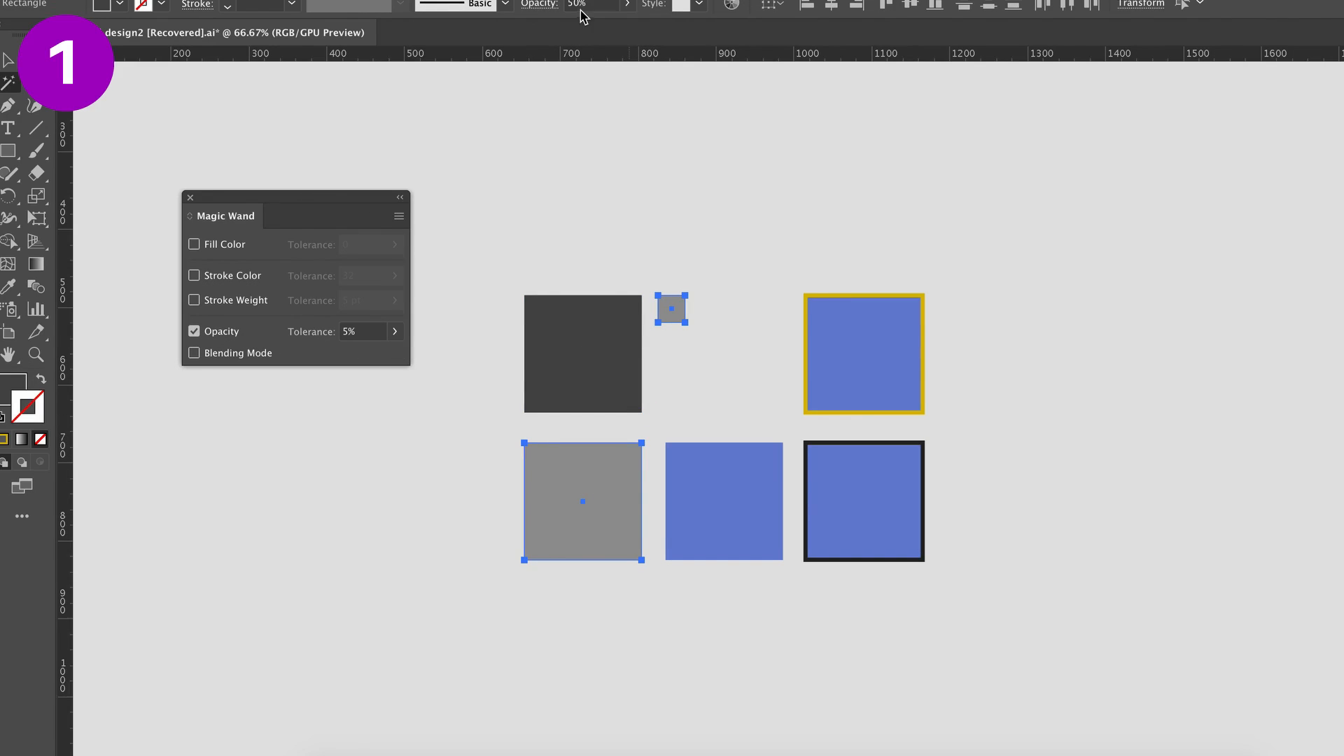
click(429, 222)
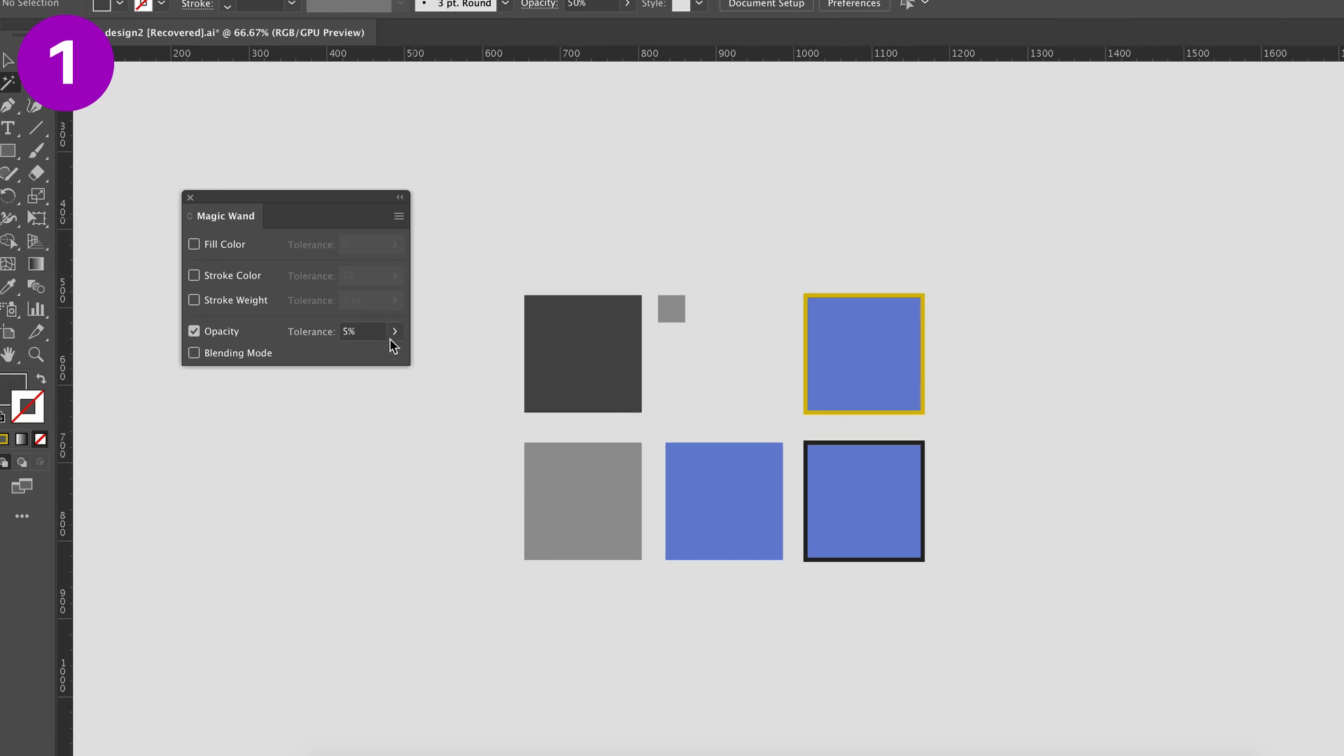
Step: Raise the Magic Wand's Opacity tolerance to 81% and select matching shapes from the large grey square
click(395, 332)
drag(369, 355, 376, 355)
click(588, 524)
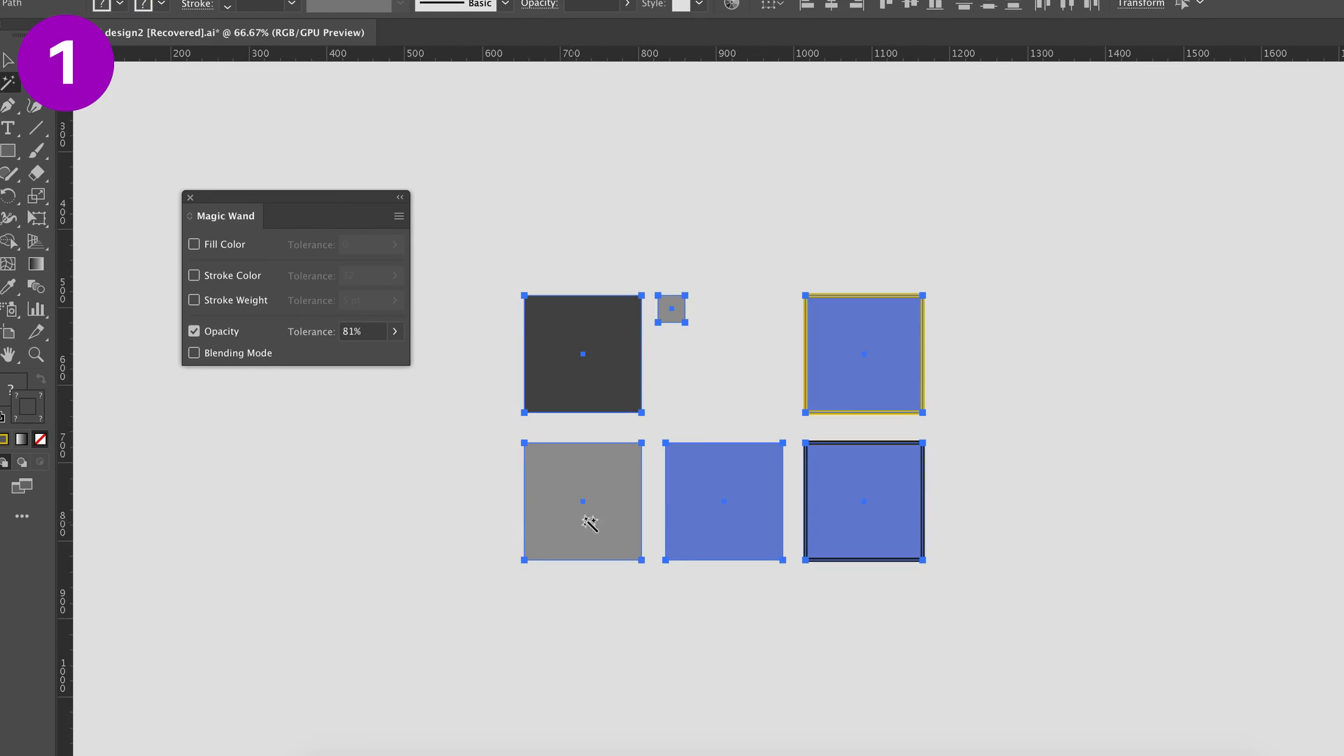
click(438, 349)
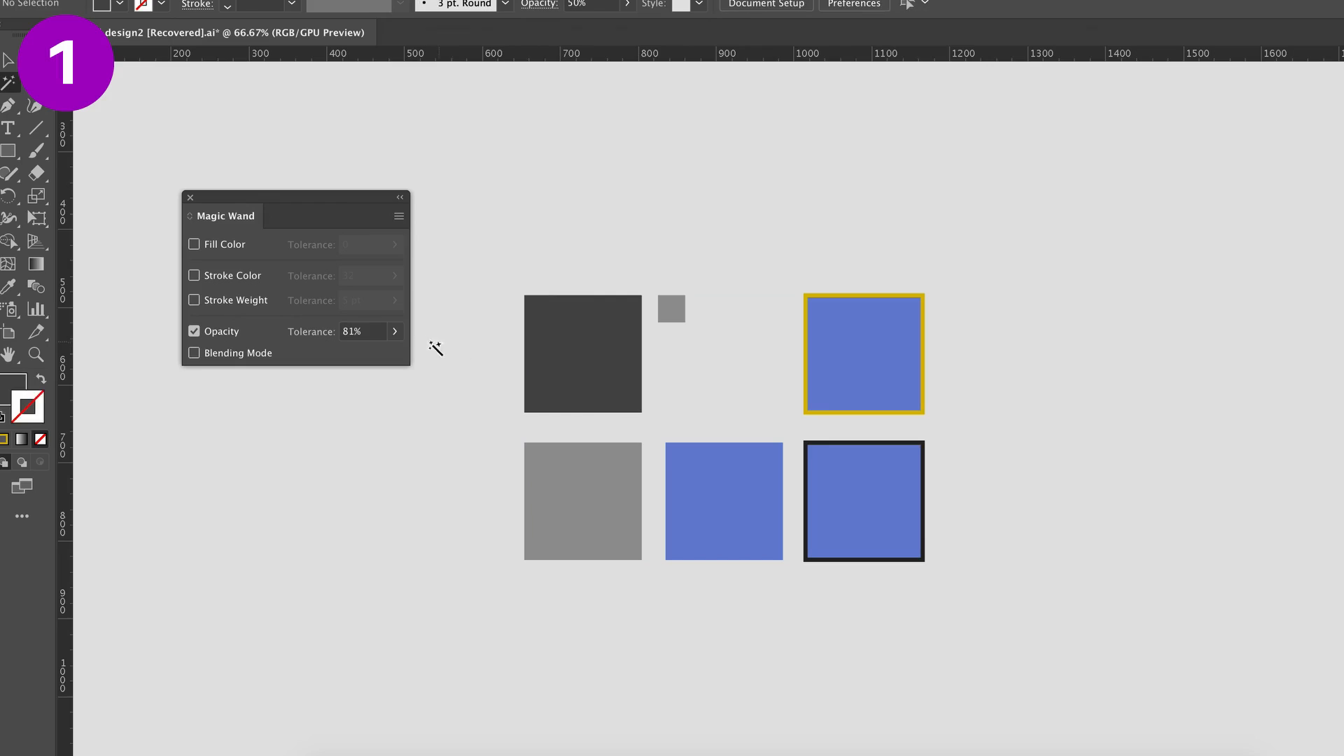
Step: Set the Magic Wand's Opacity tolerance to 0% and also enable Blending Mode, Stroke Weight, Stroke Color and Fill Color matching
click(395, 333)
drag(381, 355, 323, 355)
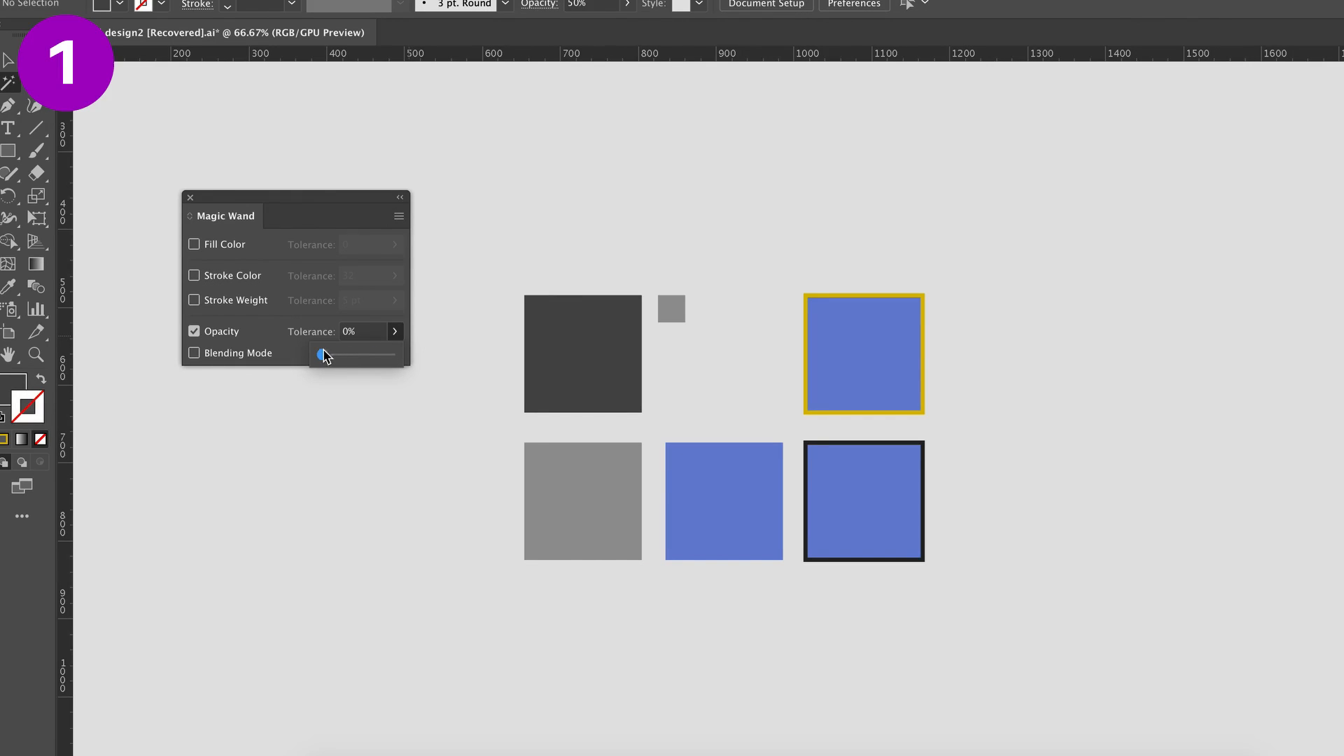
click(216, 356)
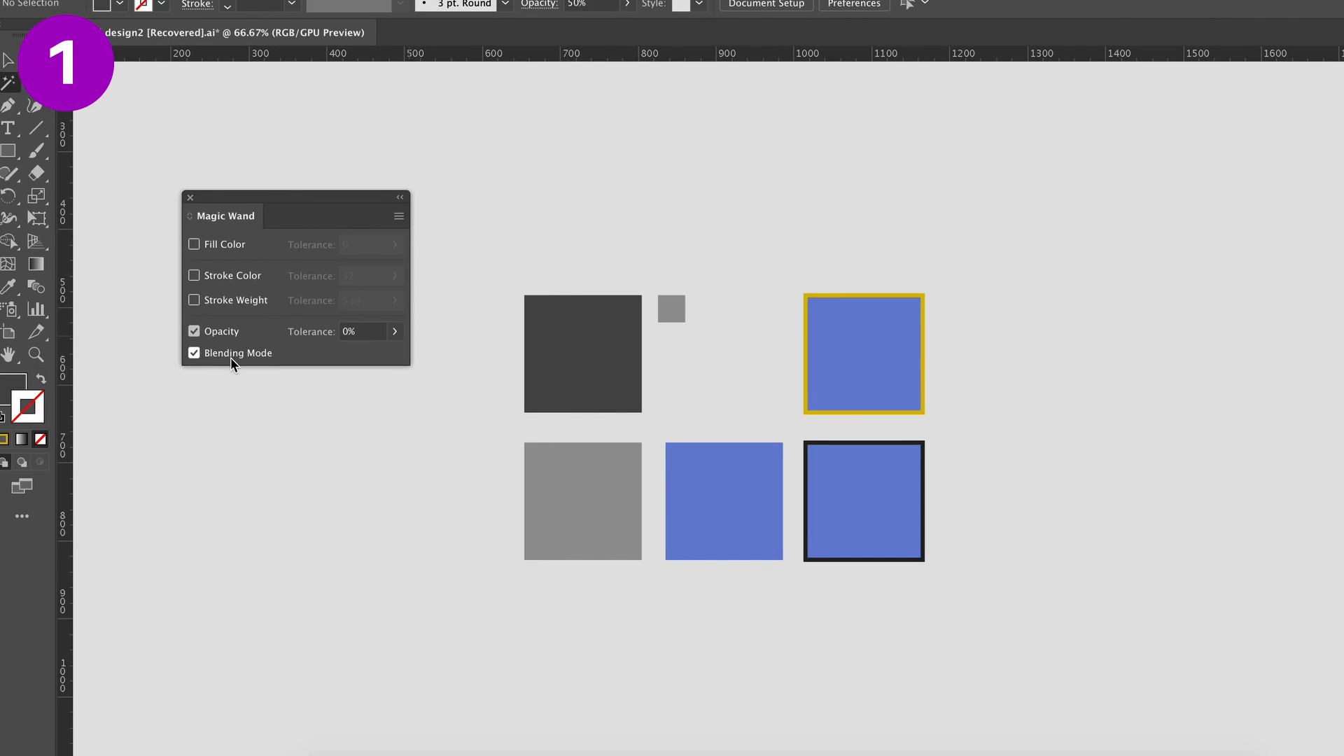
click(194, 301)
click(195, 275)
click(194, 245)
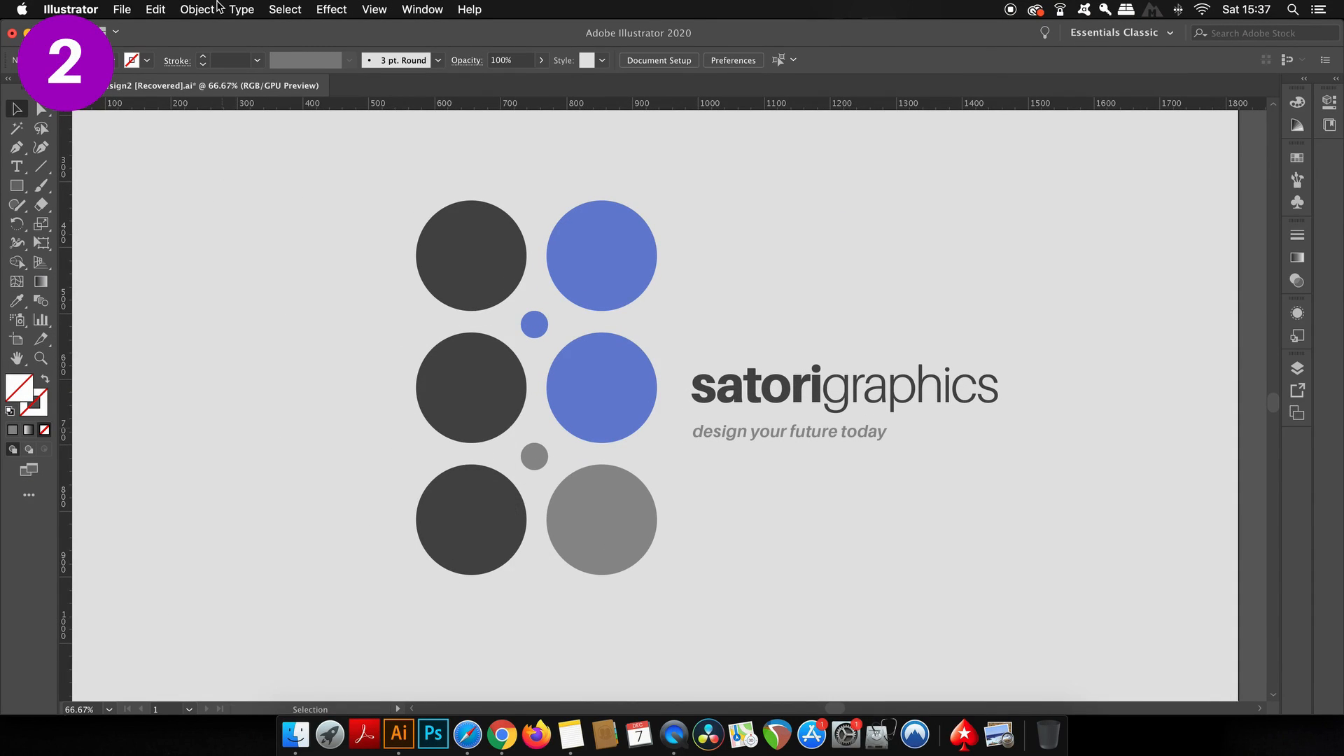
click(217, 9)
mouse_move(285, 9)
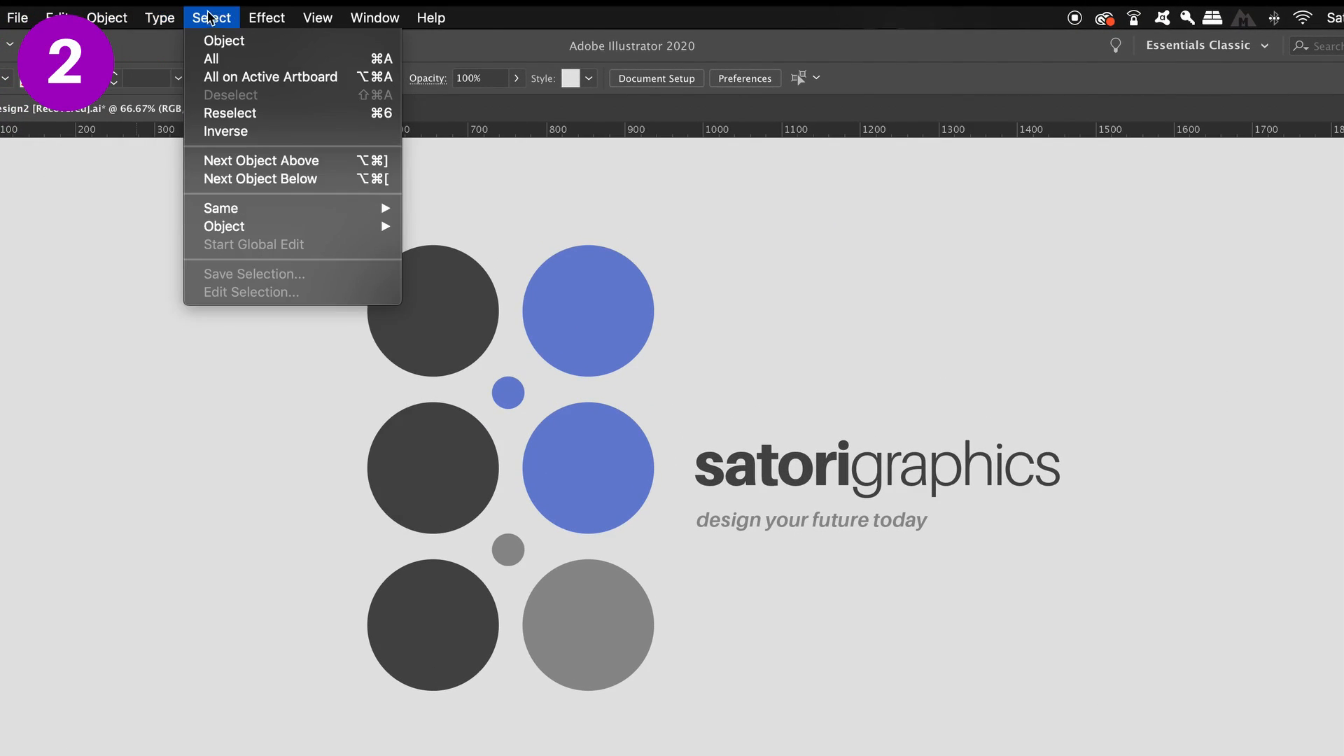
mouse_move(293, 231)
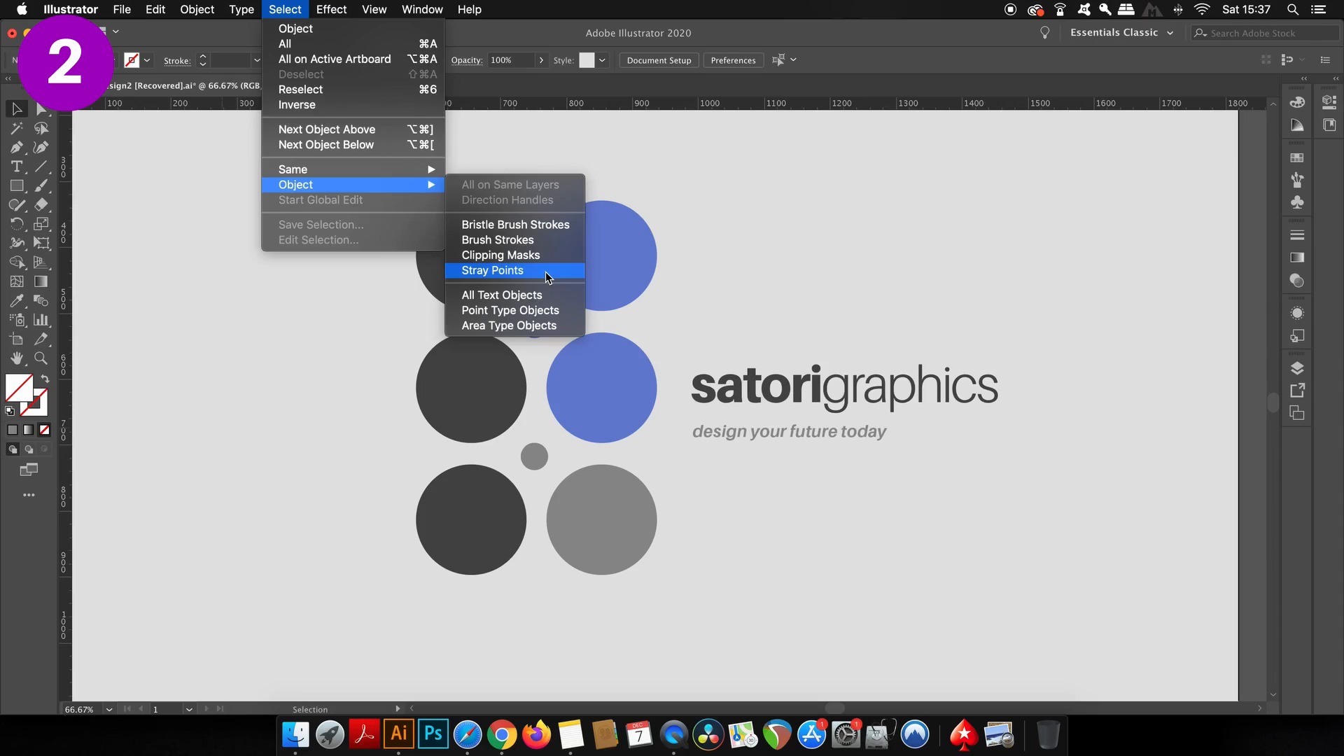
click(524, 336)
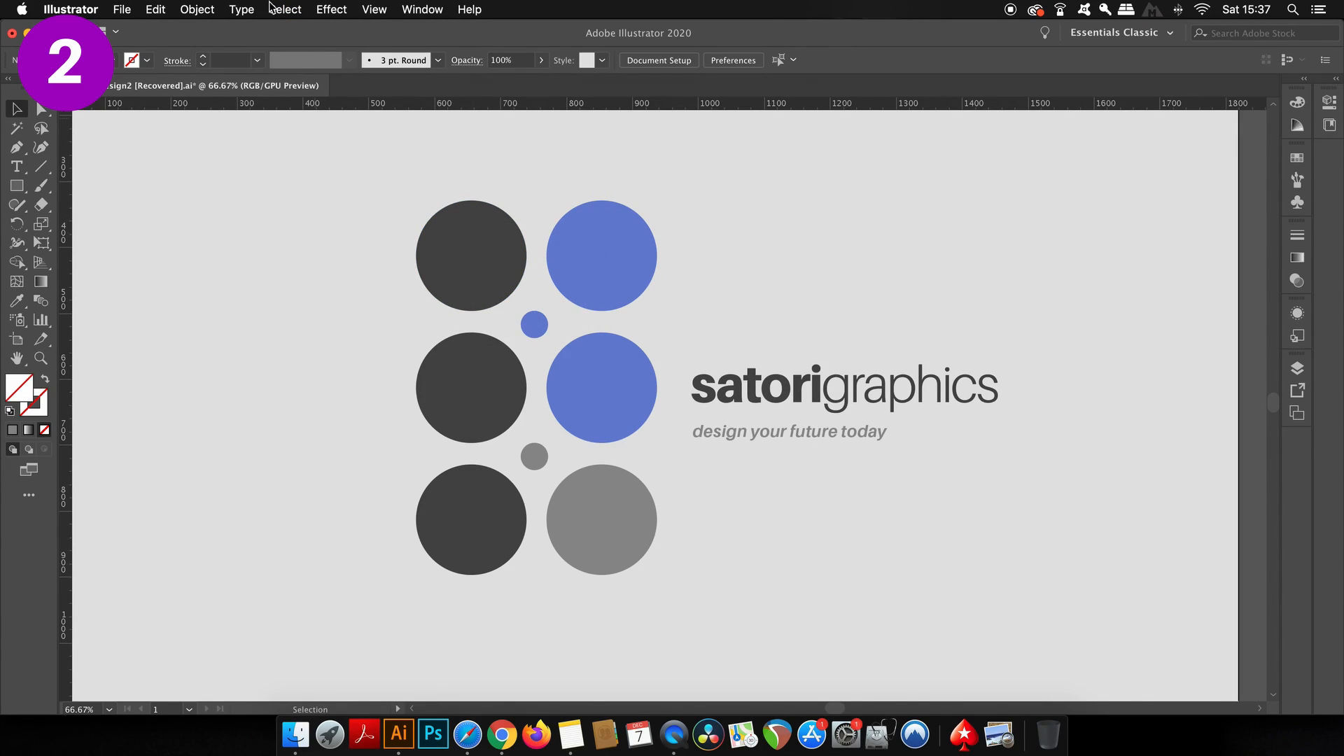
Step: Place a single stray anchor point in the empty area beside the logo with the Pen tool and deselect it
click(17, 147)
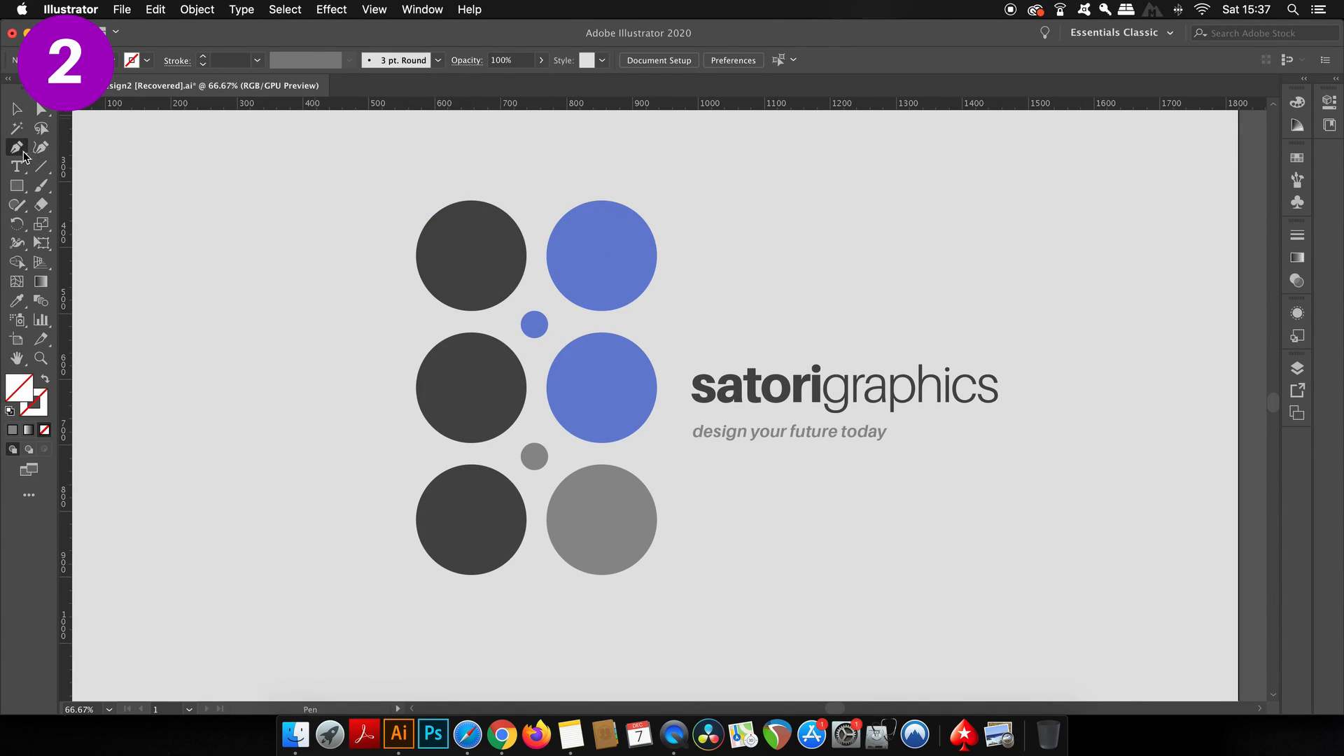
click(191, 187)
key(v)
click(261, 183)
Step: Select all stray points in the document and delete them
click(285, 9)
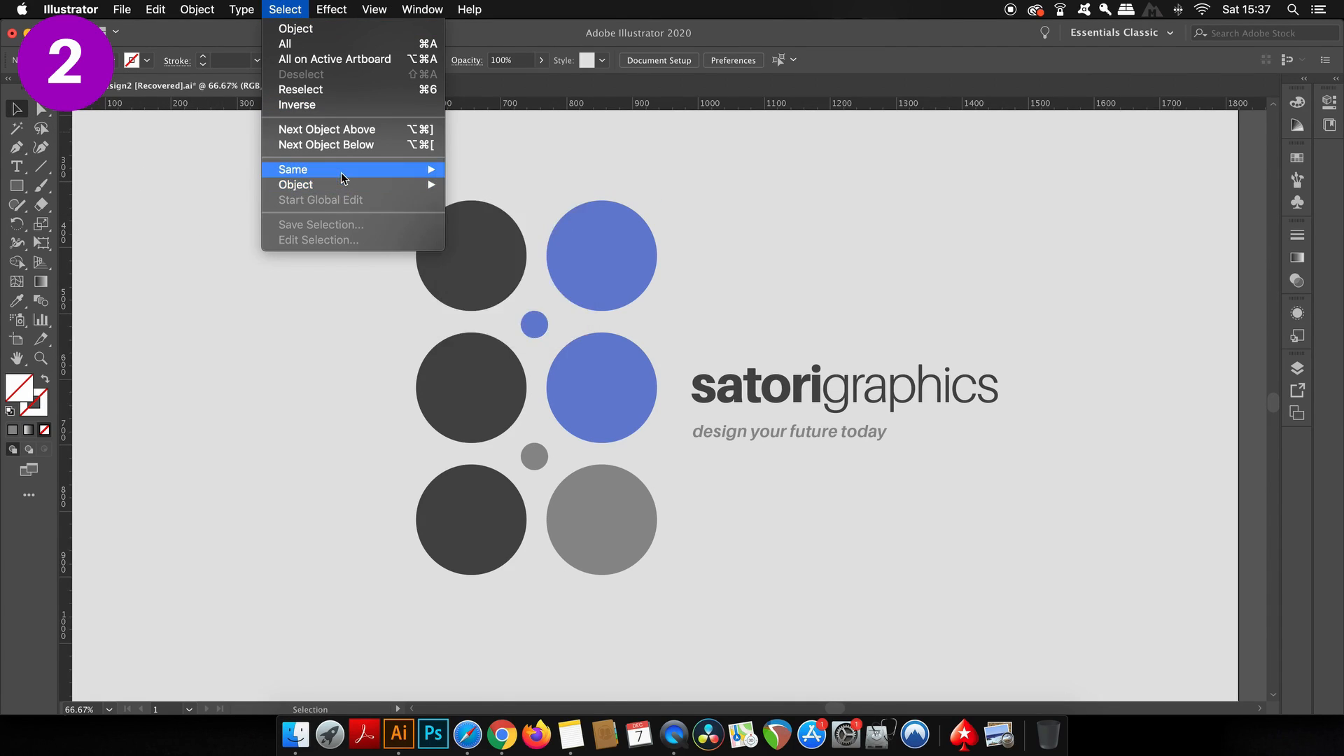
mouse_move(411, 190)
click(526, 271)
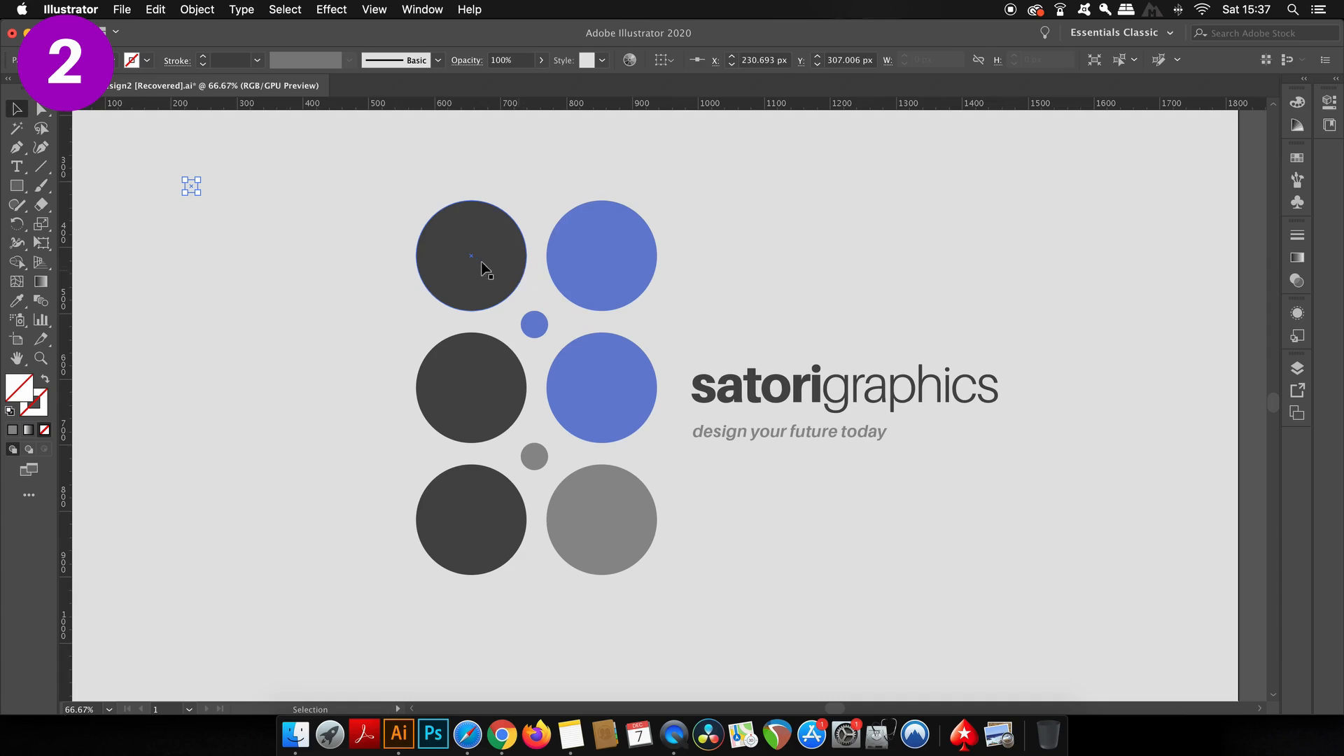
key(Delete)
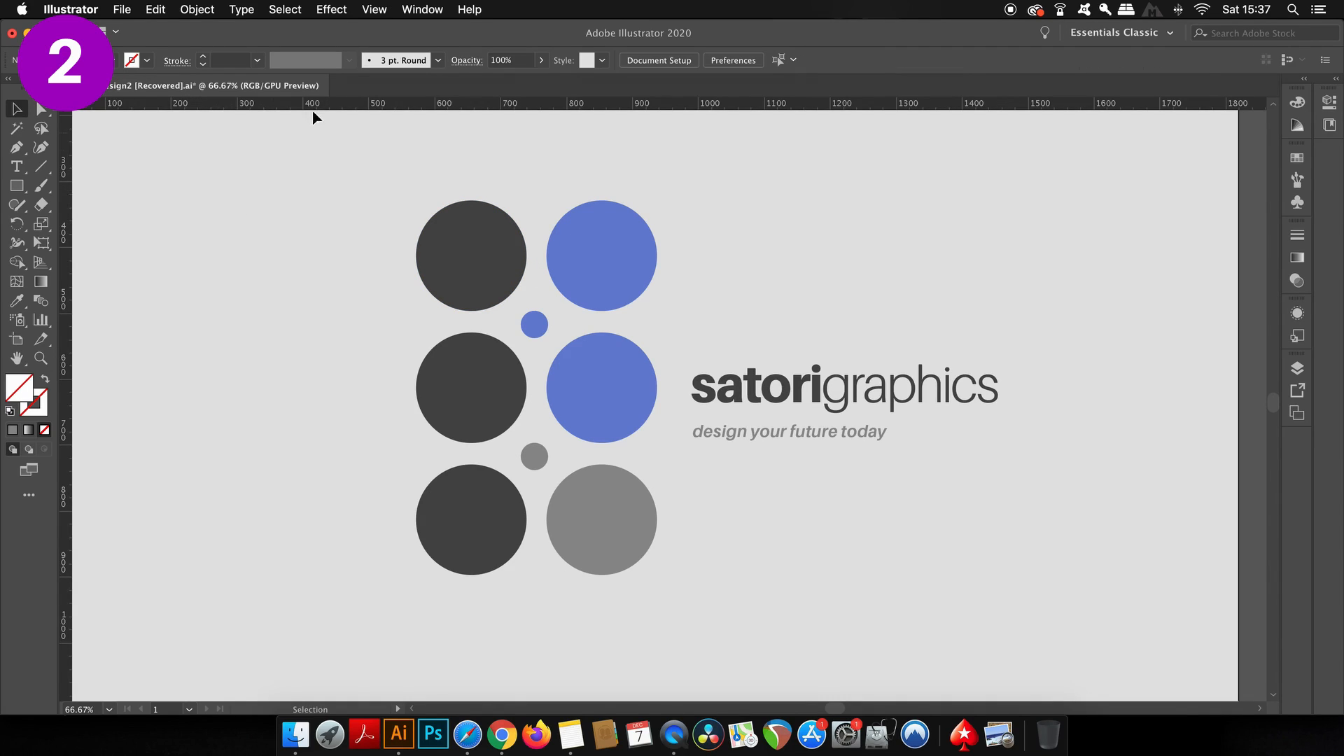
Step: Select all text objects in the logo at once, then clear the selection
click(294, 11)
mouse_move(332, 191)
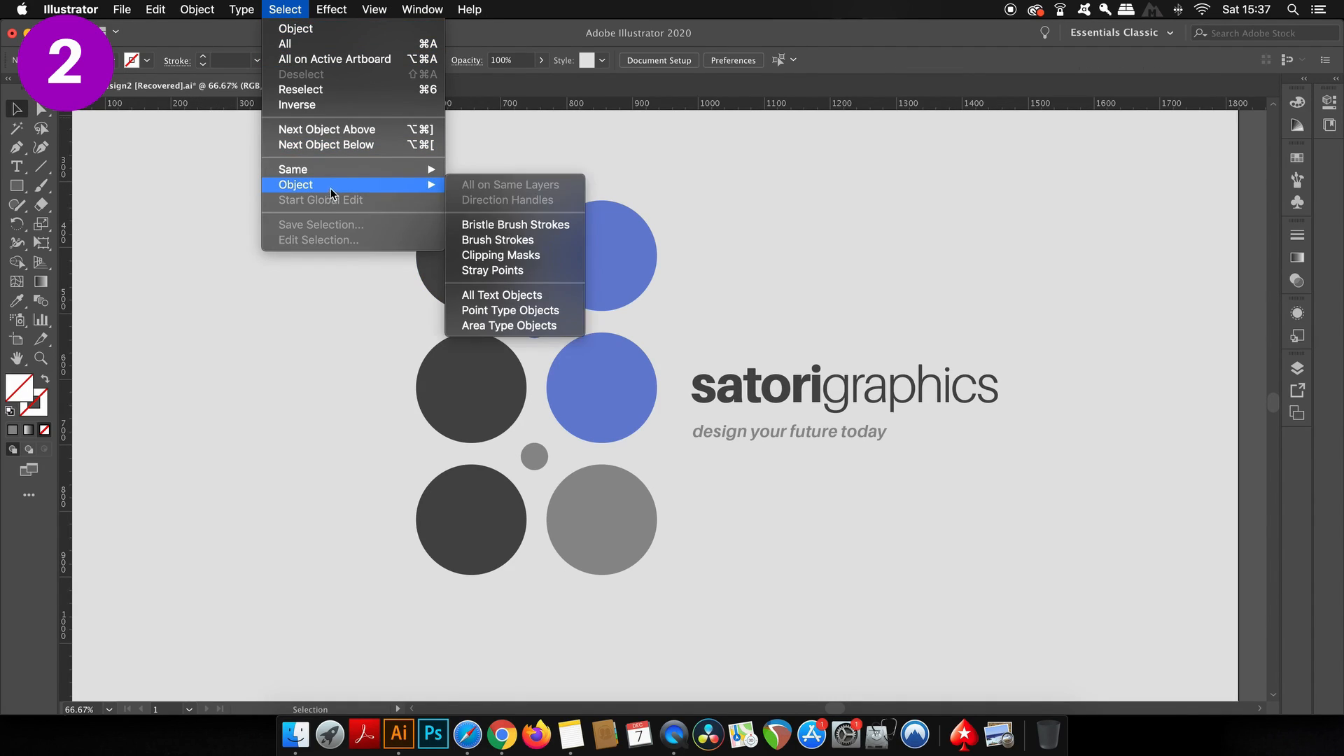
click(494, 297)
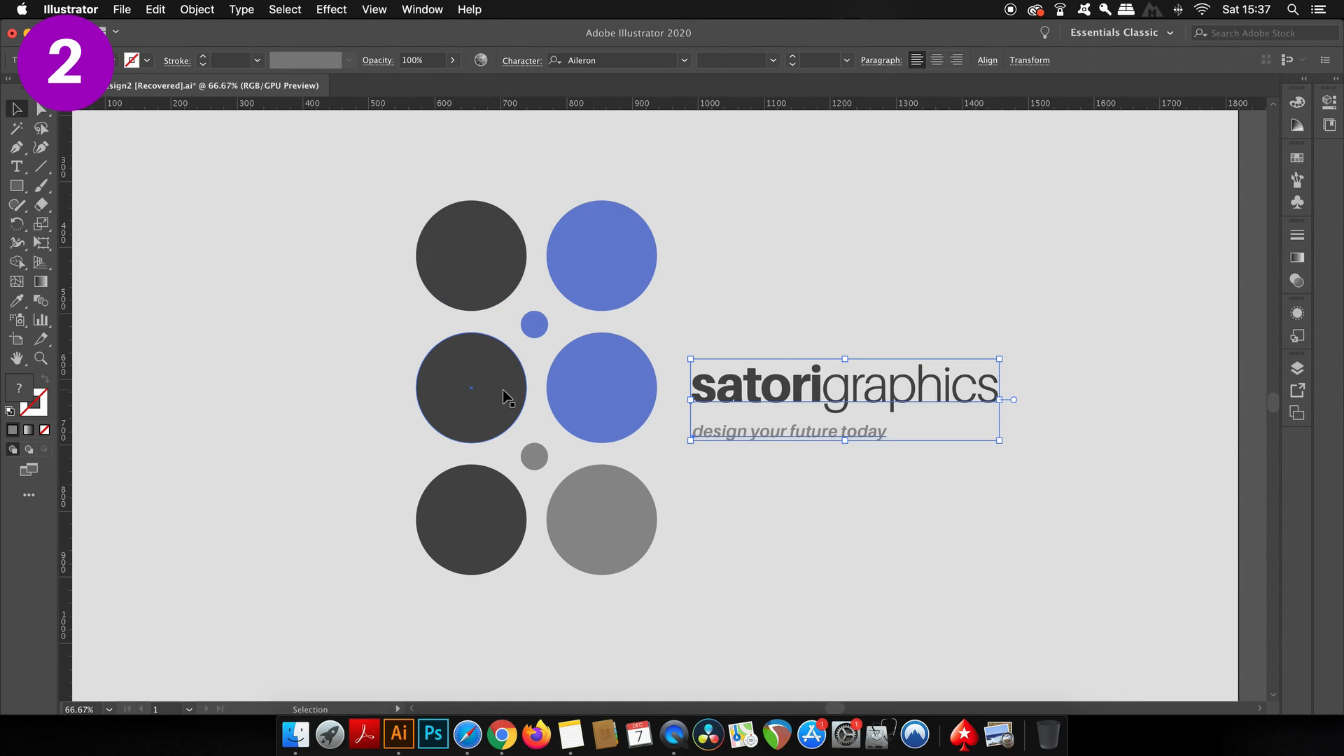
scroll(356, 219, left, 1)
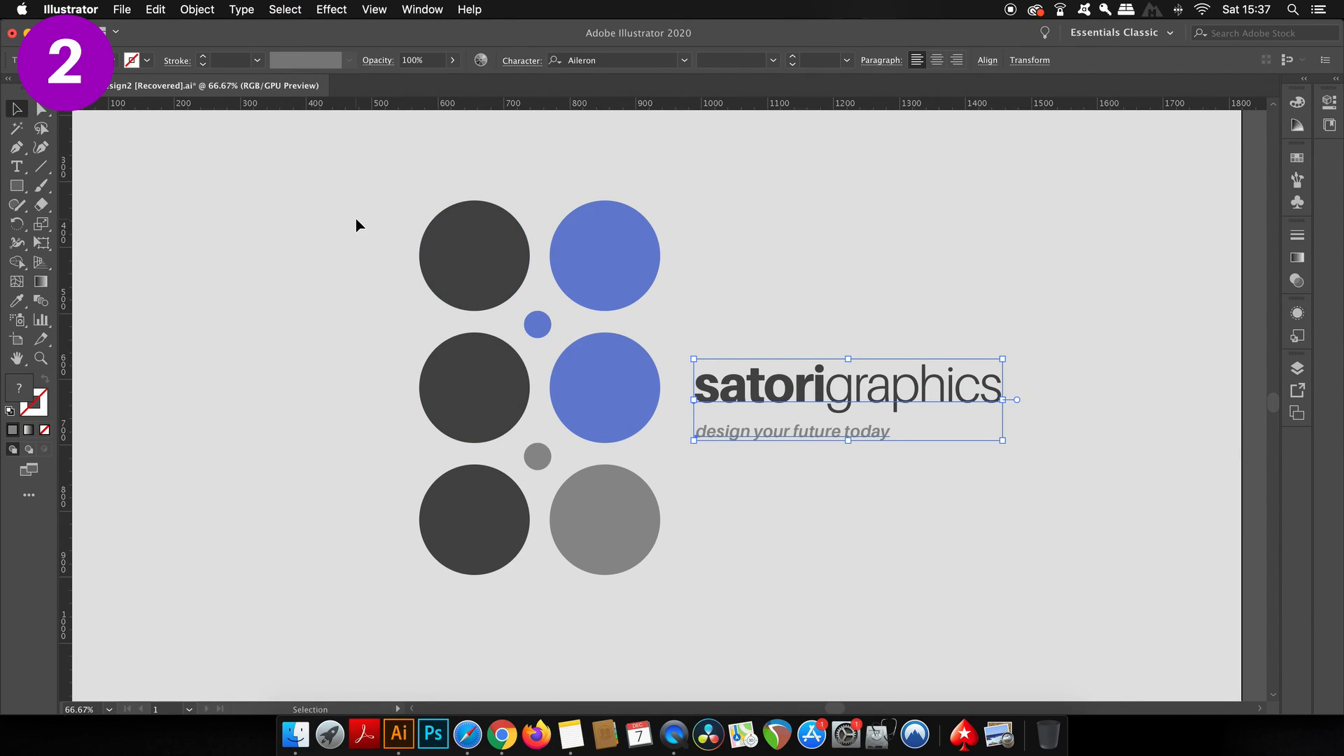
click(356, 220)
Step: Select only the point type objects in the document, then clear the selection
click(285, 9)
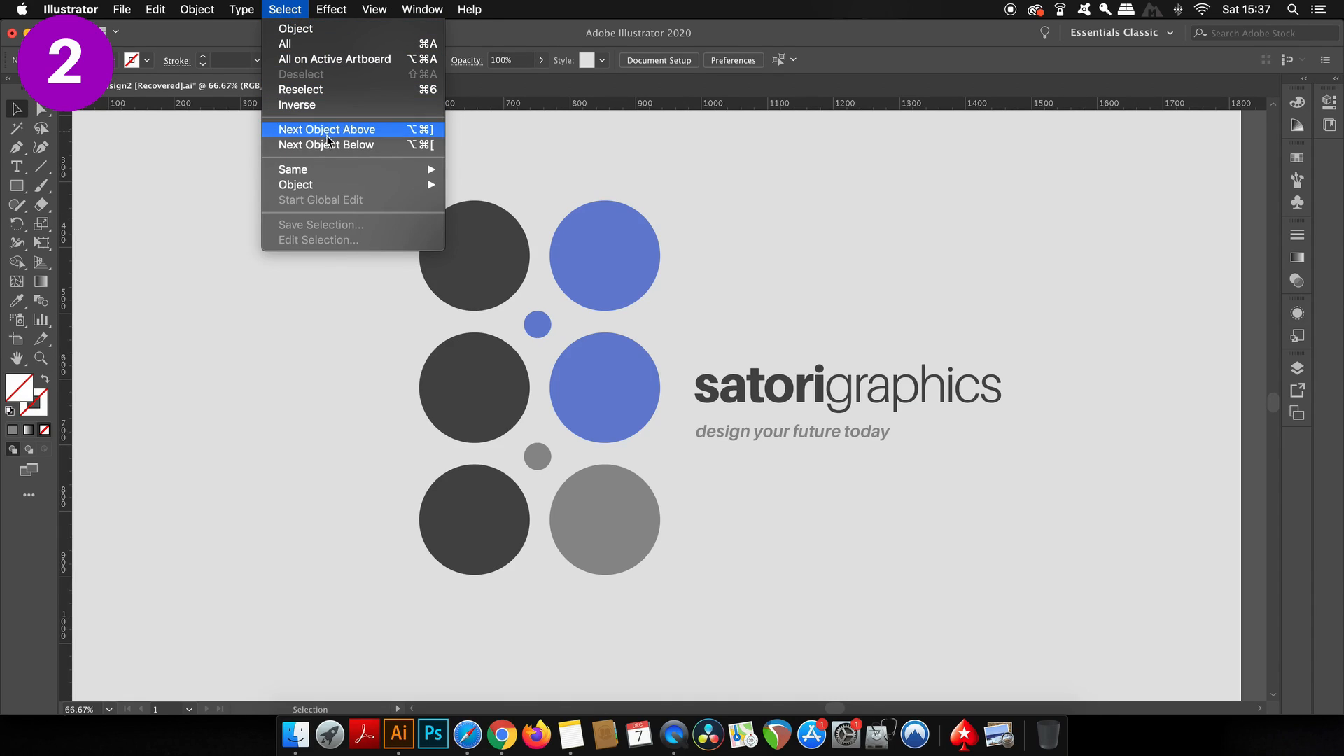
mouse_move(399, 185)
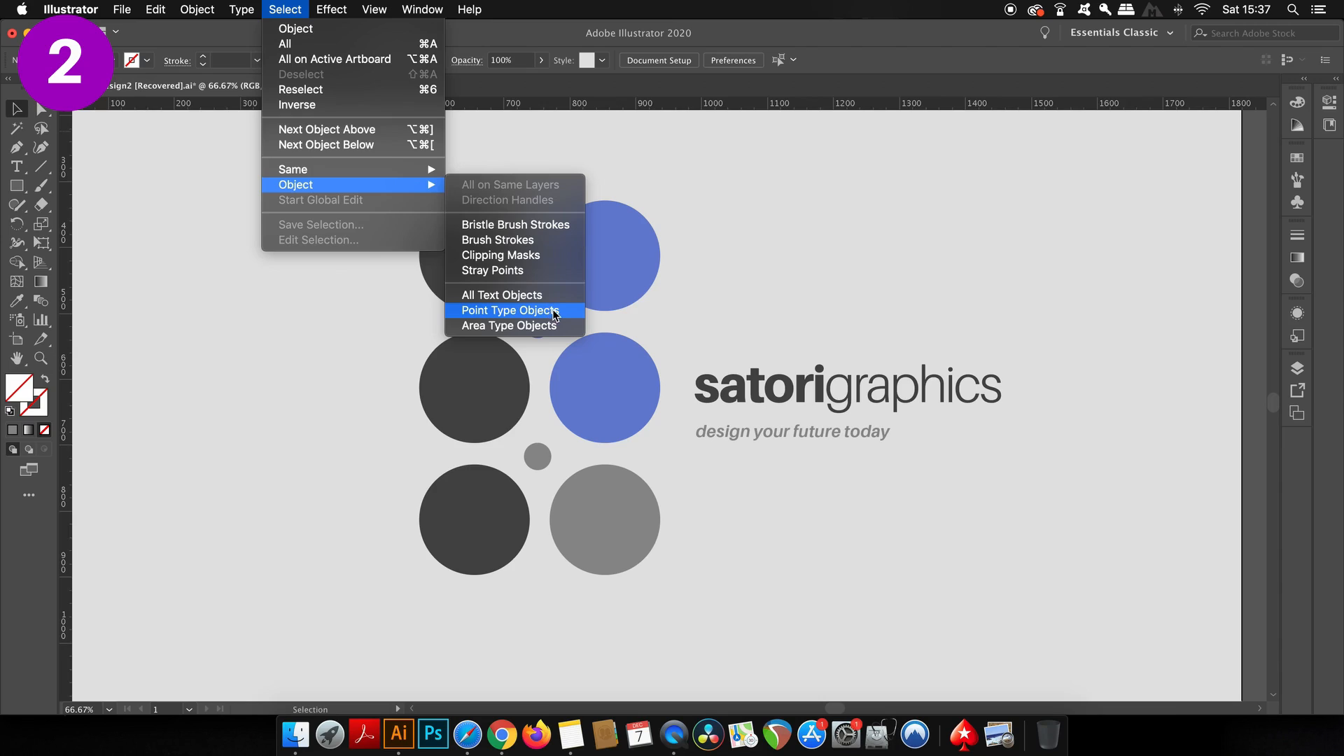
click(486, 313)
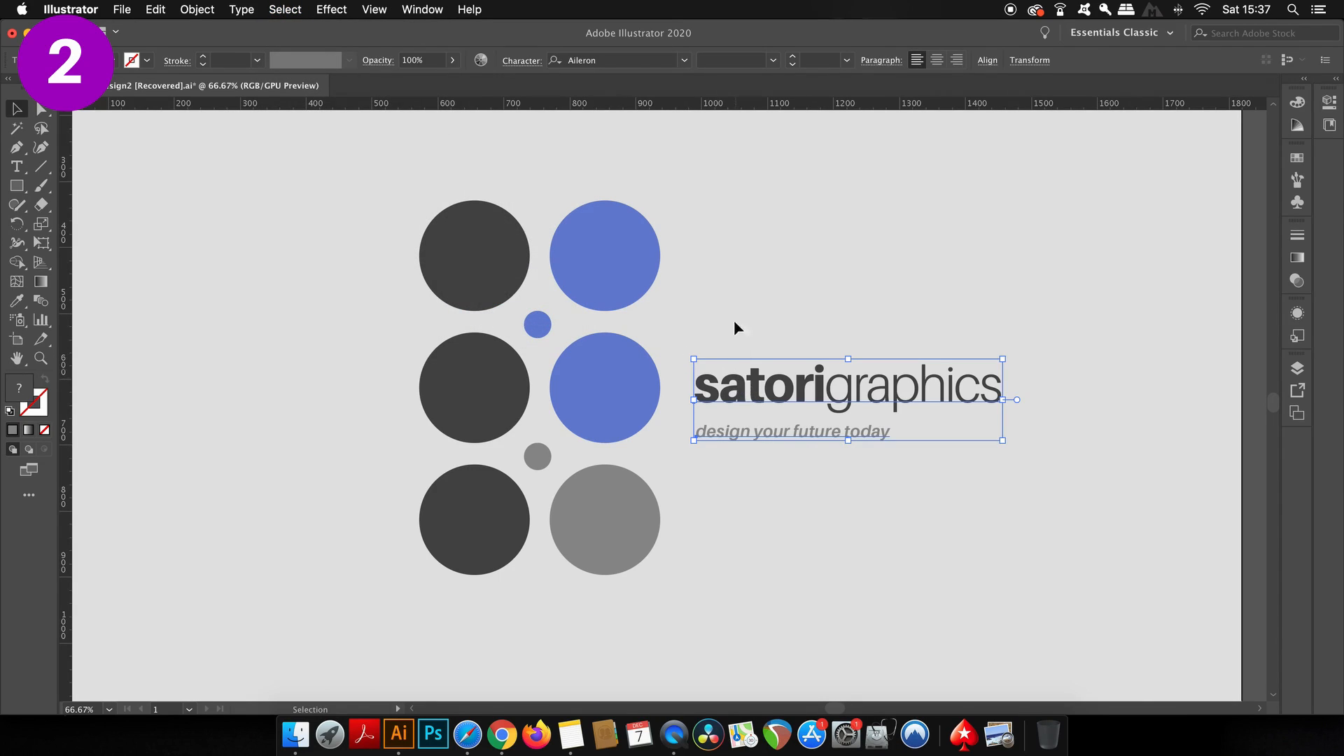
click(736, 254)
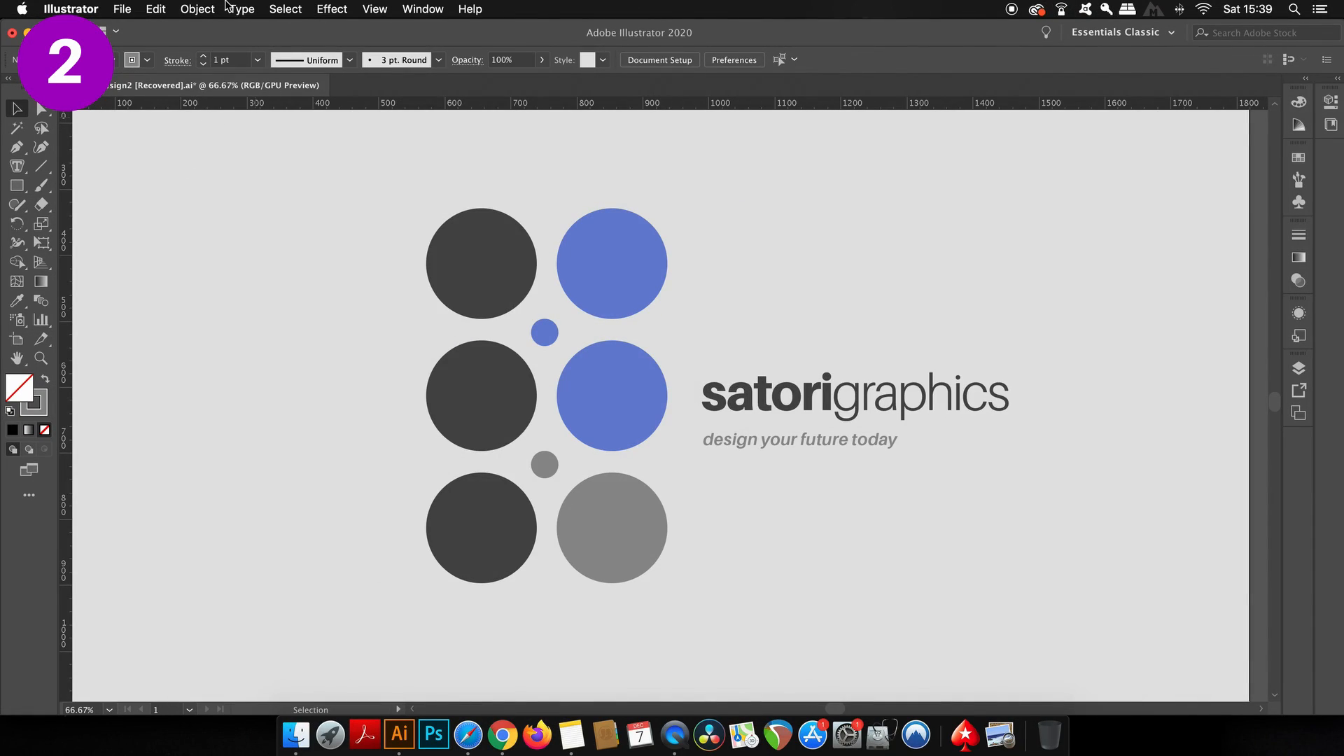
Step: Select the area type objects in the document
click(203, 7)
mouse_move(242, 9)
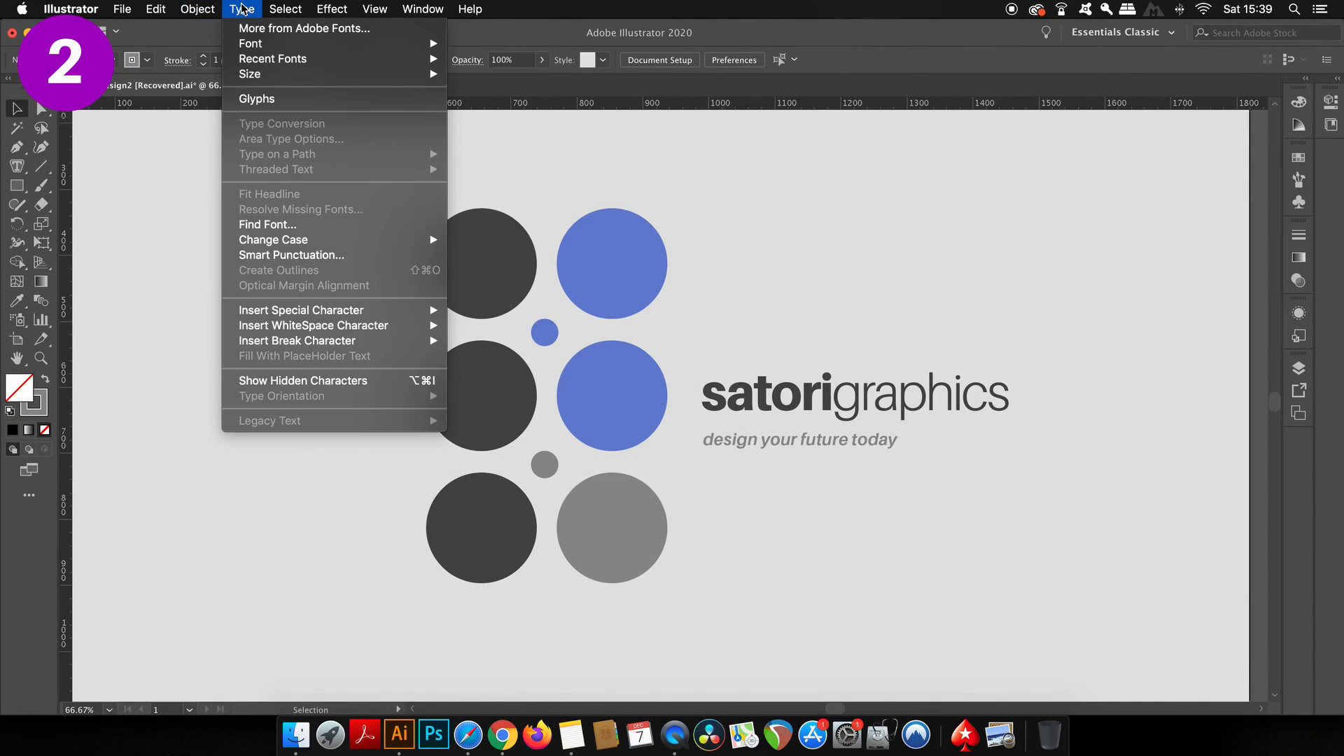
mouse_move(292, 10)
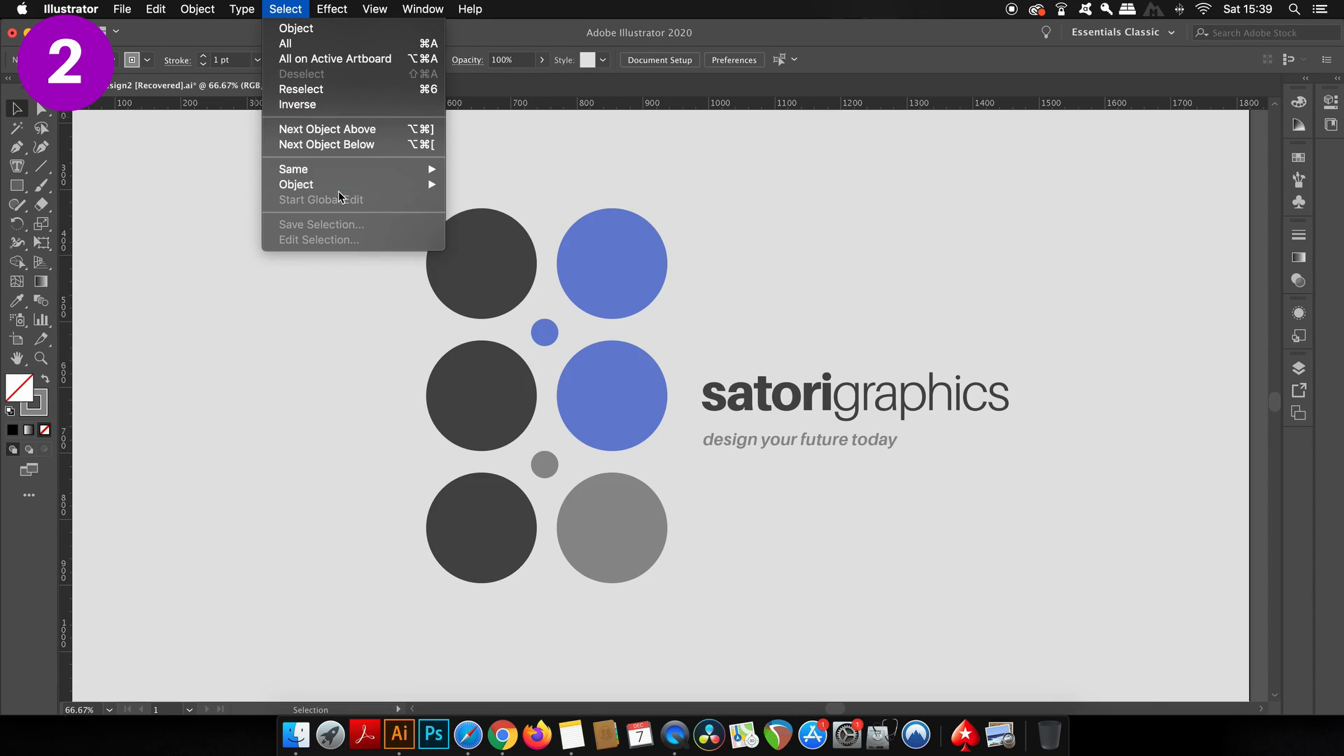
mouse_move(341, 186)
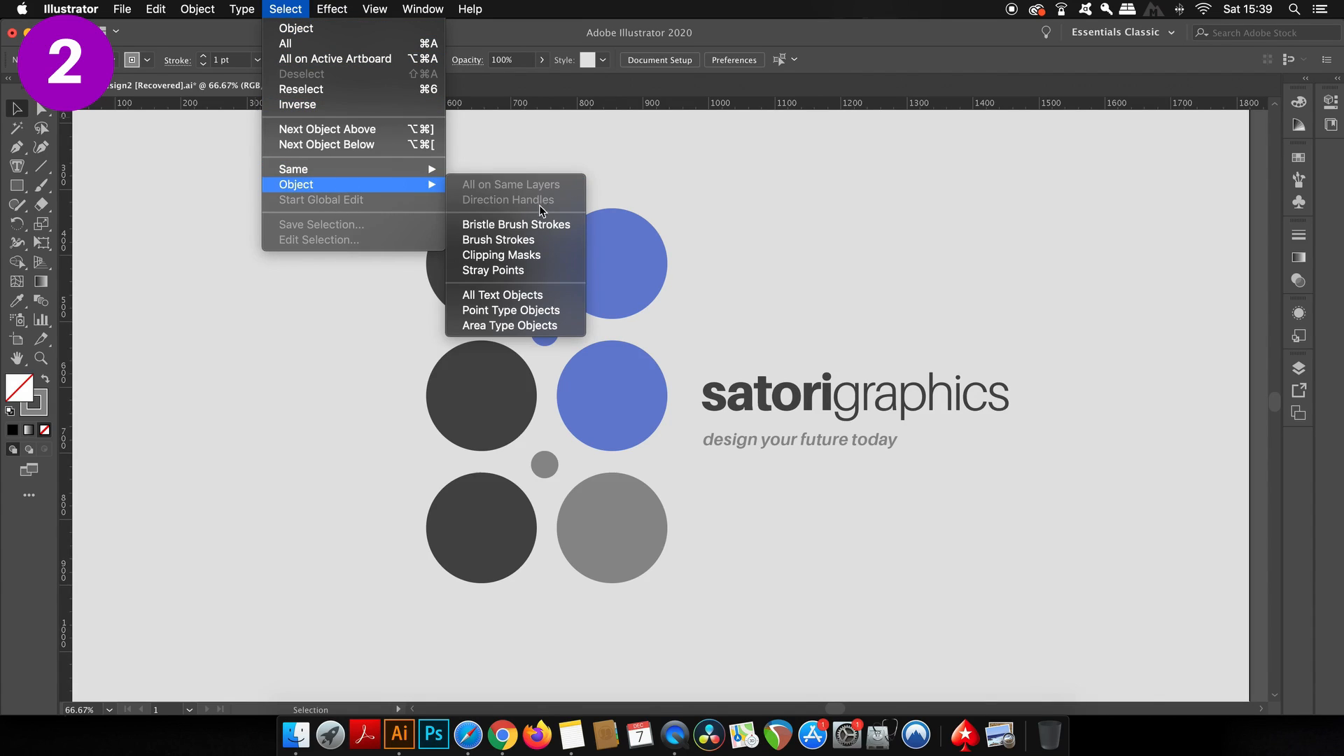
click(503, 326)
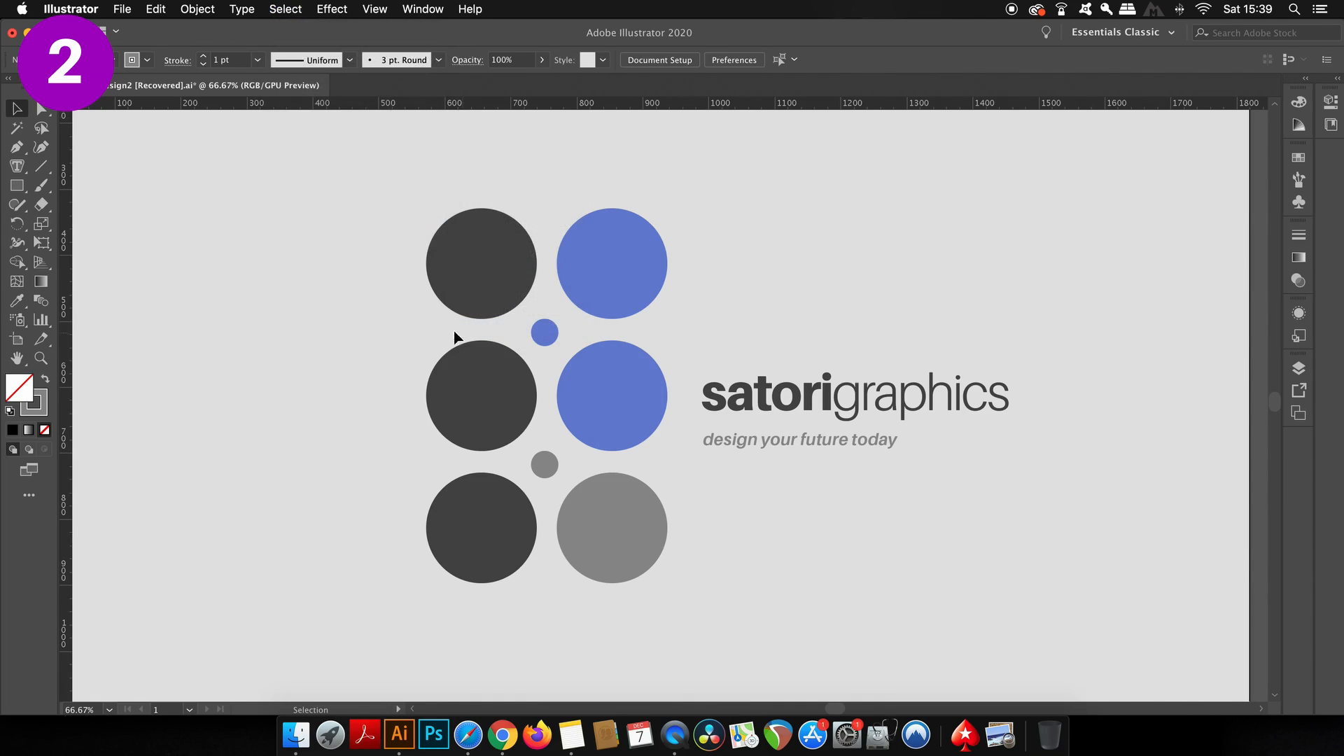
Step: Draw a rectangle about 269 by 501 px in the empty area beside the circles and convert it into area type with placeholder text
key(m)
drag(179, 215, 357, 545)
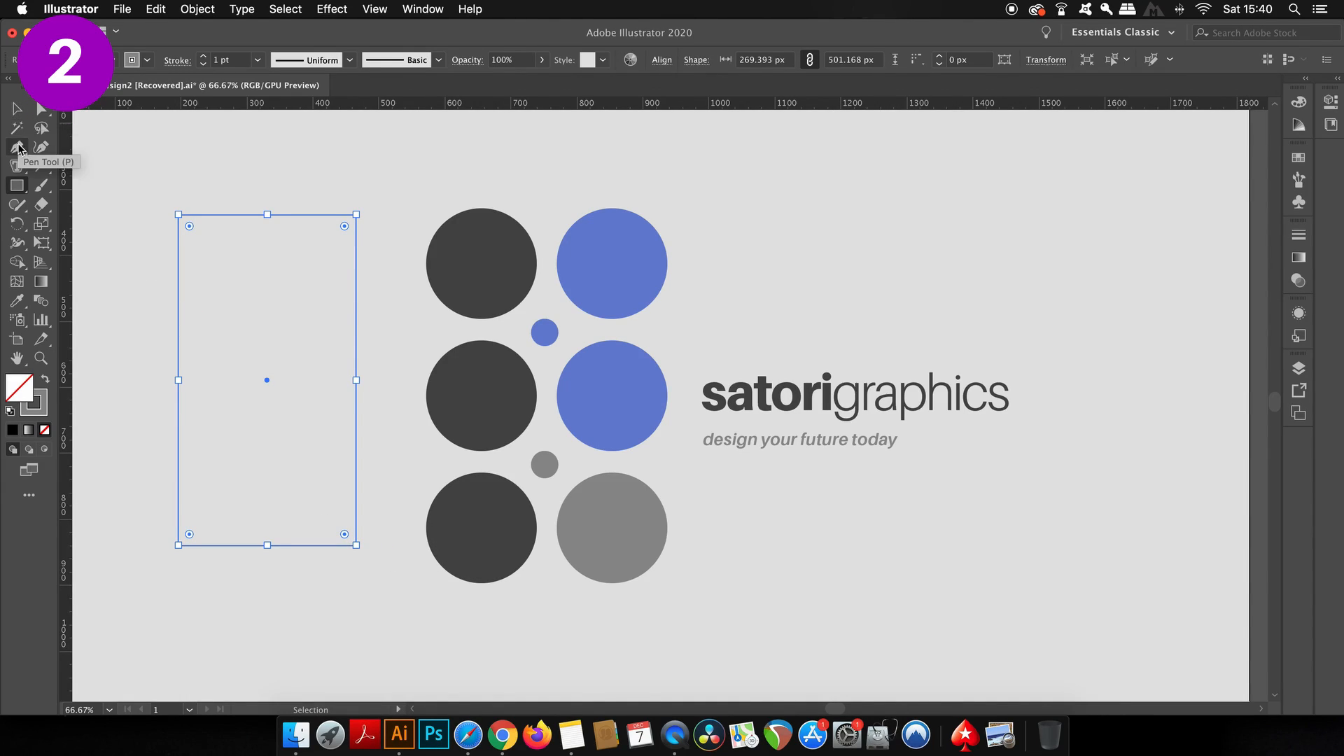
click(17, 167)
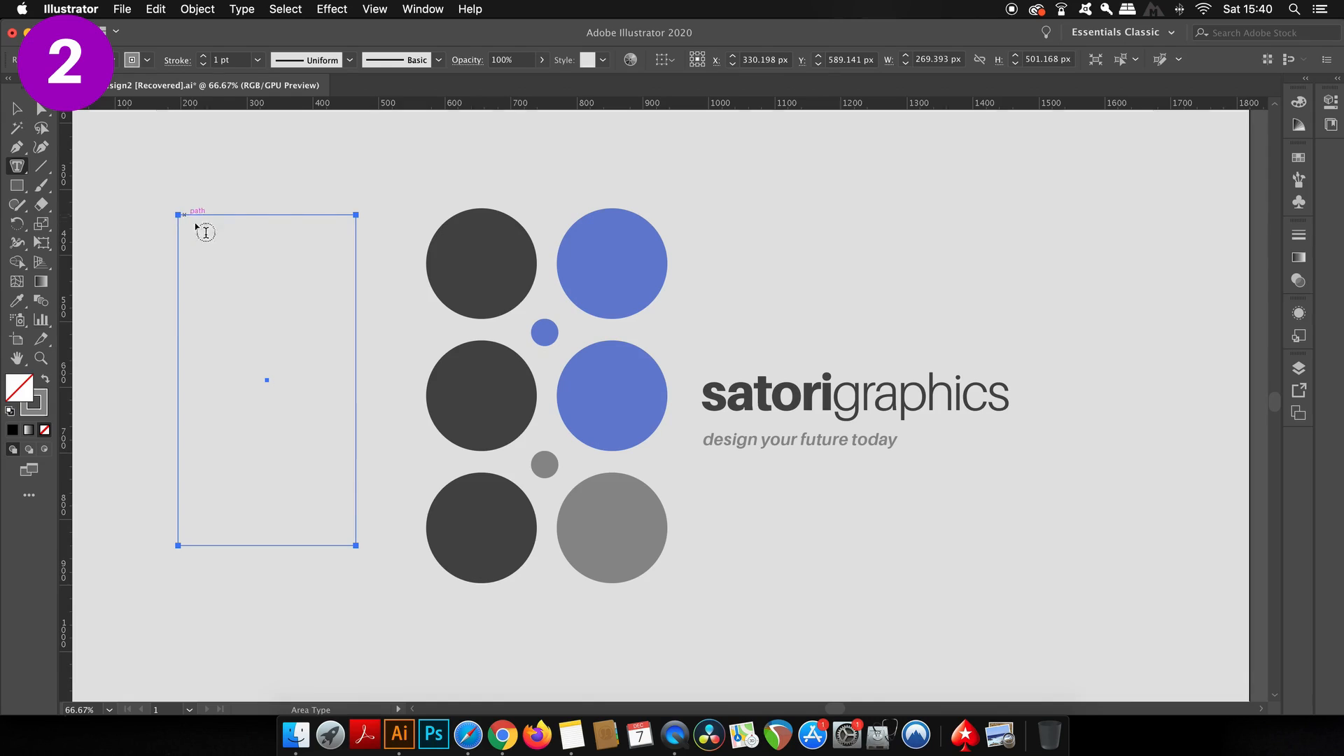
click(281, 301)
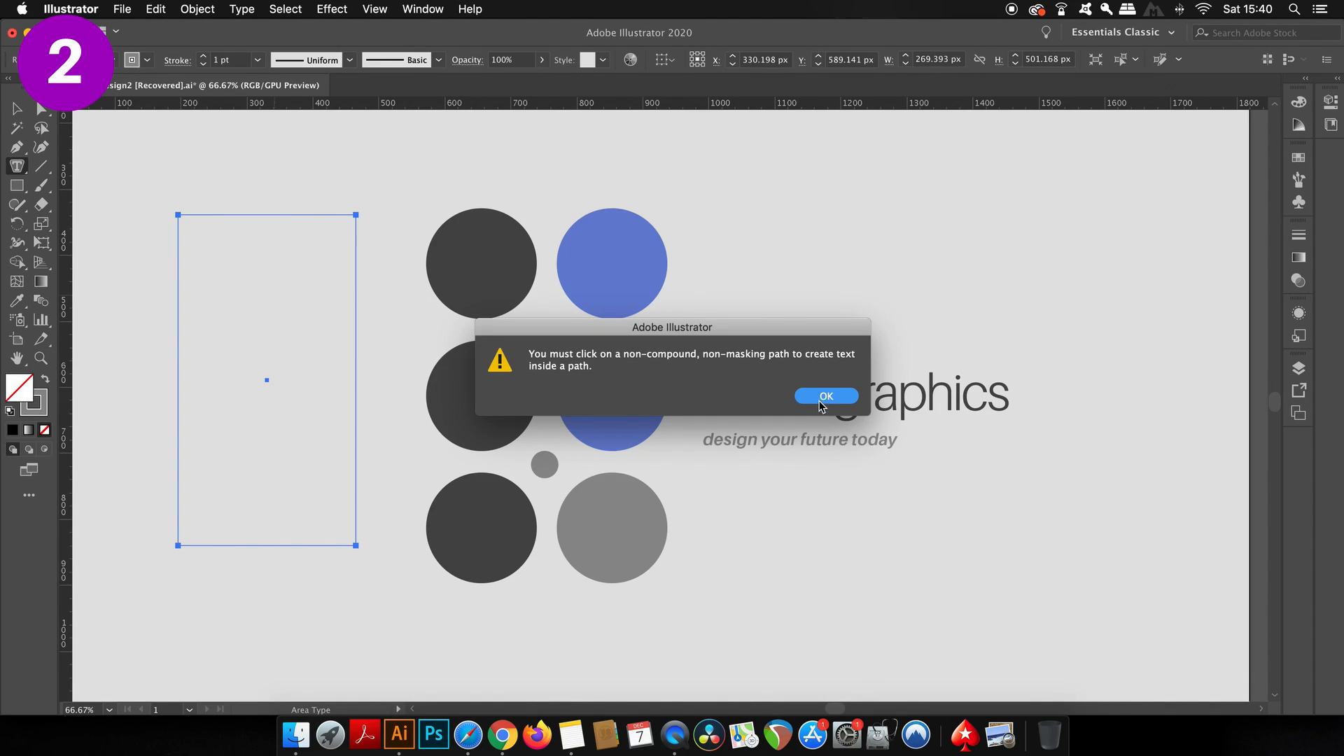
click(823, 396)
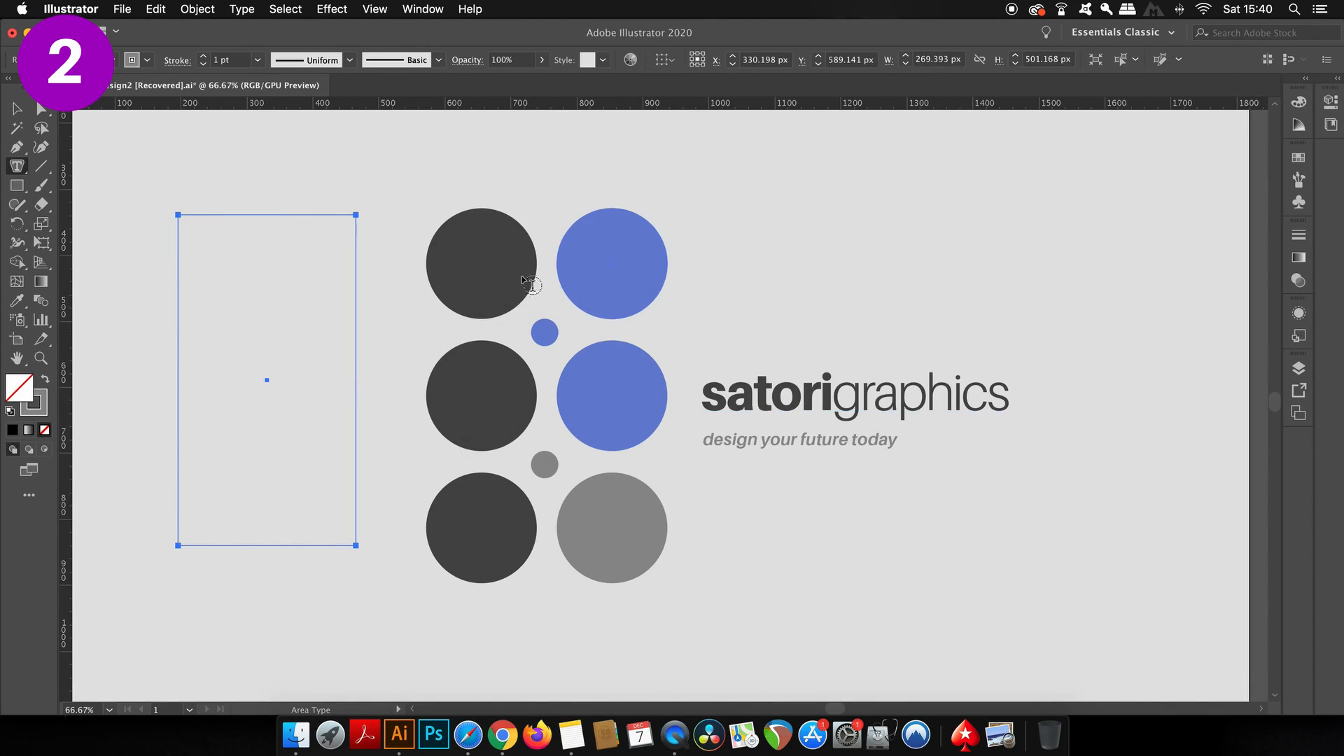
click(189, 224)
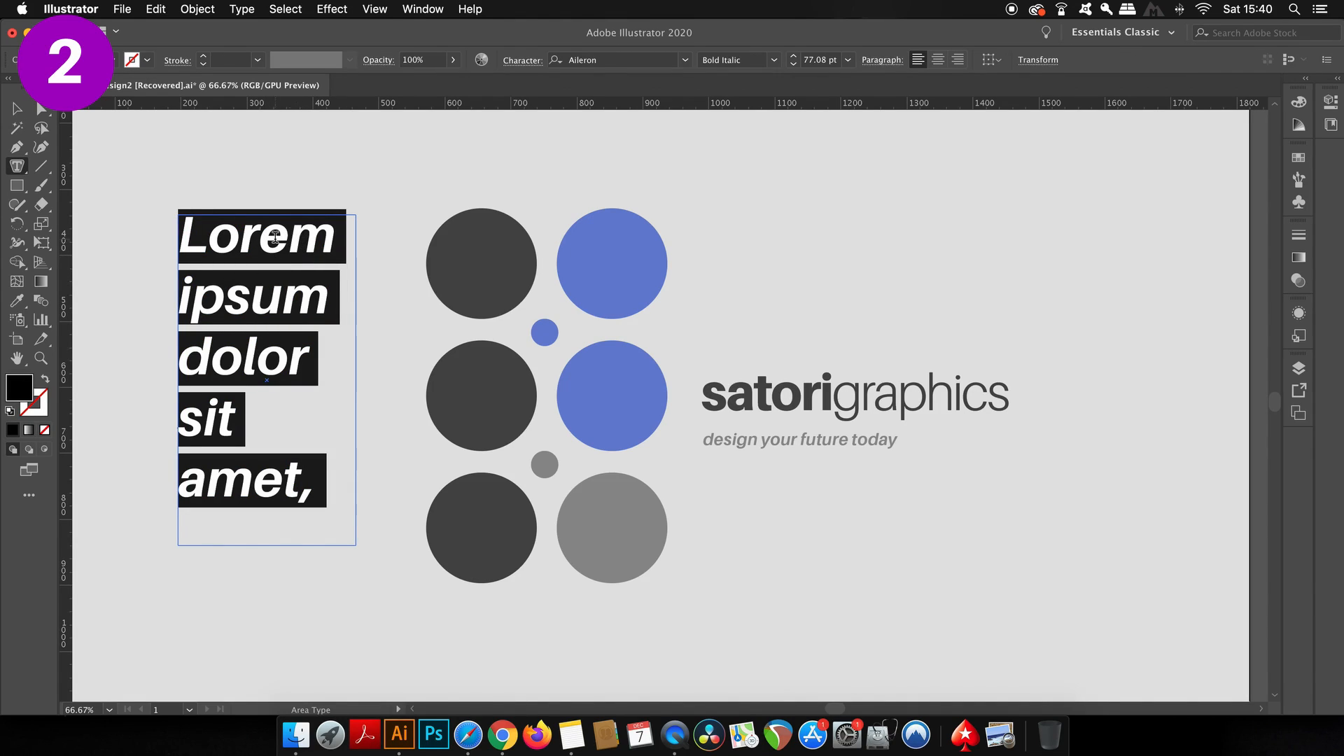
Step: Set the placeholder text's font size to 14 pt, then deselect it and close the character settings
key(super+t)
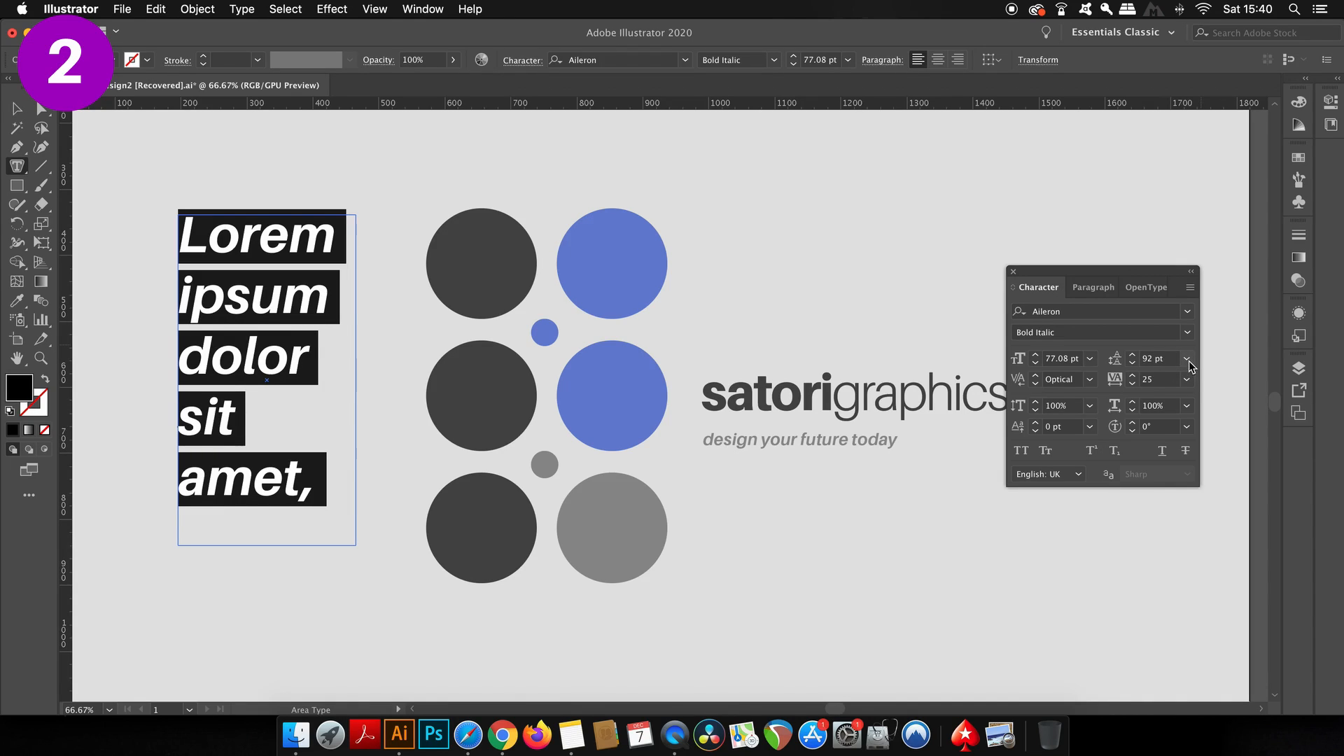
click(1089, 358)
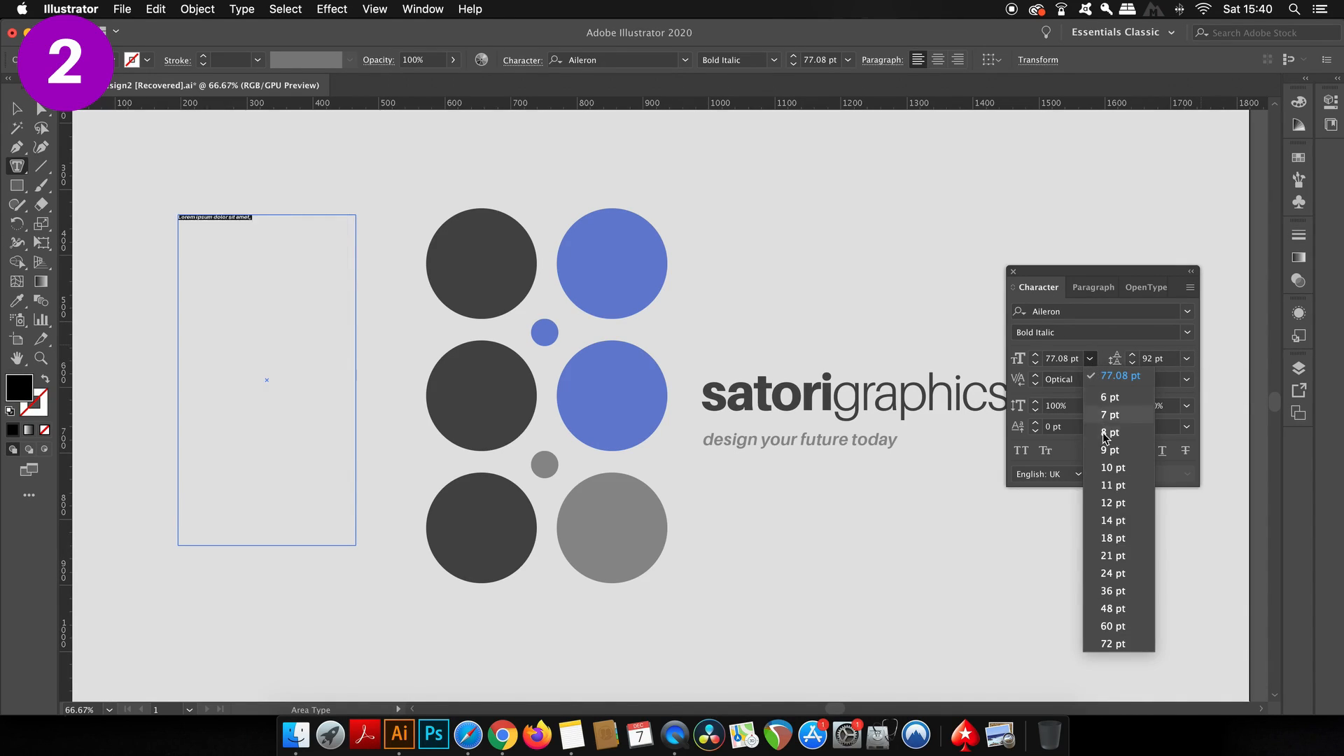
click(1110, 521)
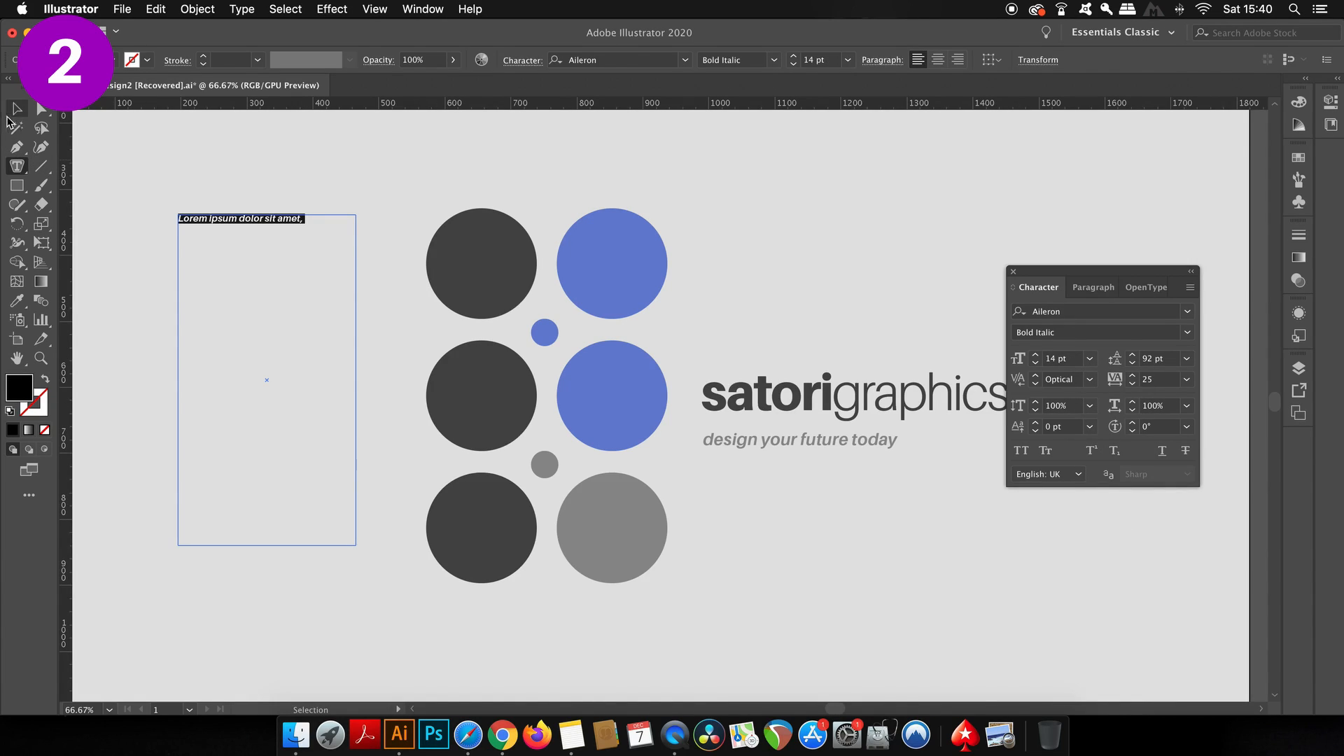
click(16, 109)
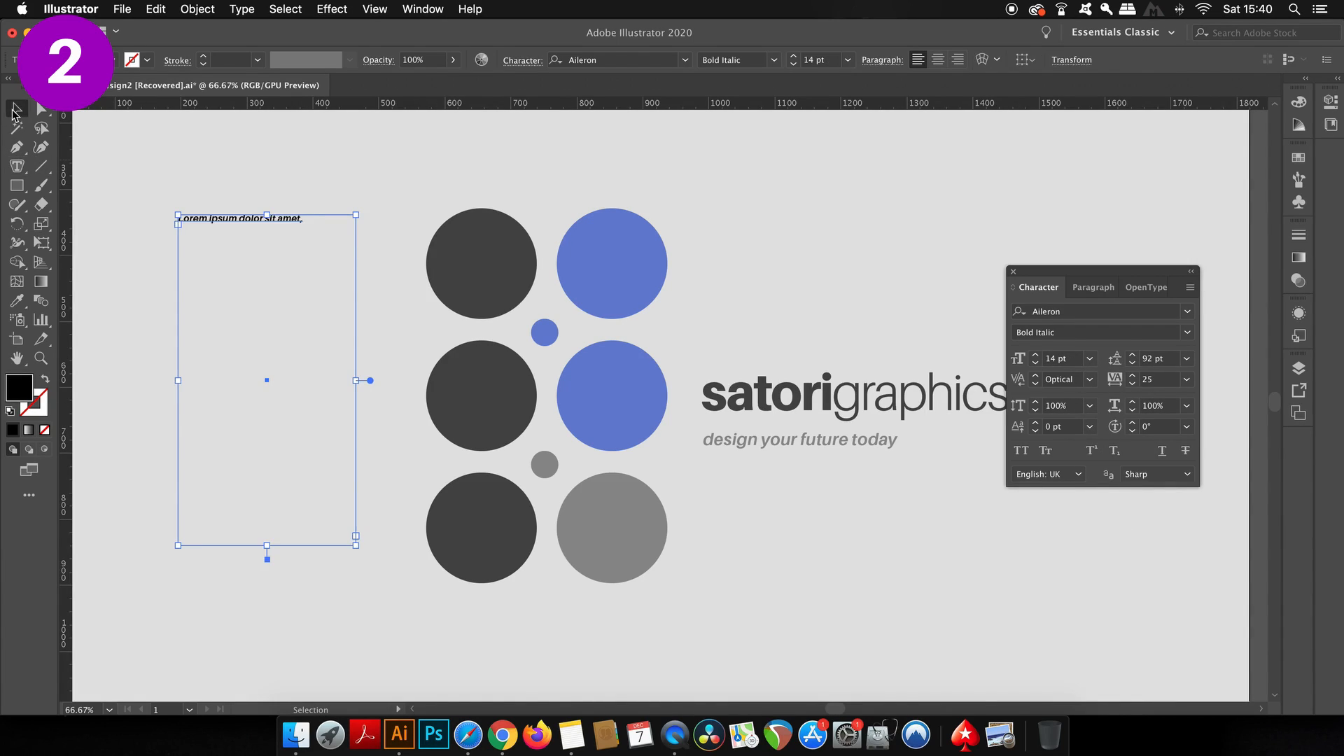
click(386, 183)
click(1013, 272)
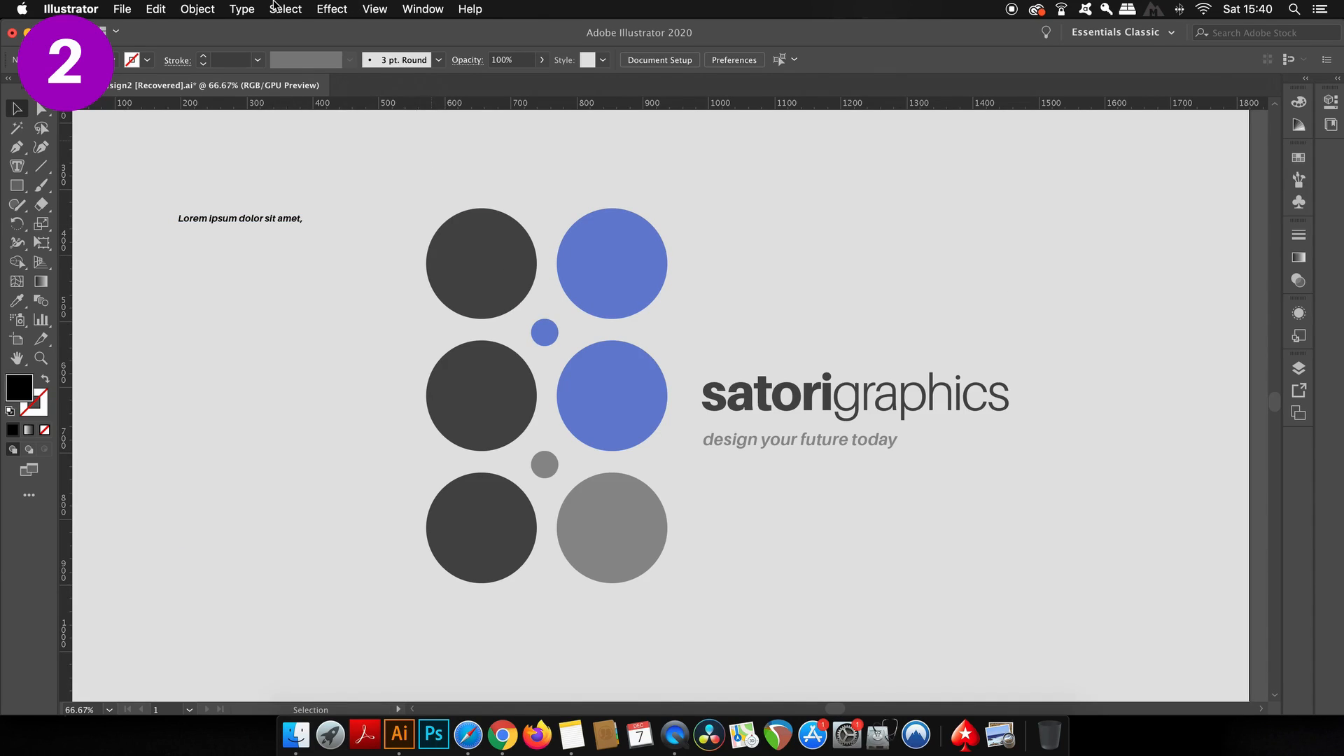
Step: Select only the area type objects in the document, then clear the selection
click(274, 8)
mouse_move(326, 184)
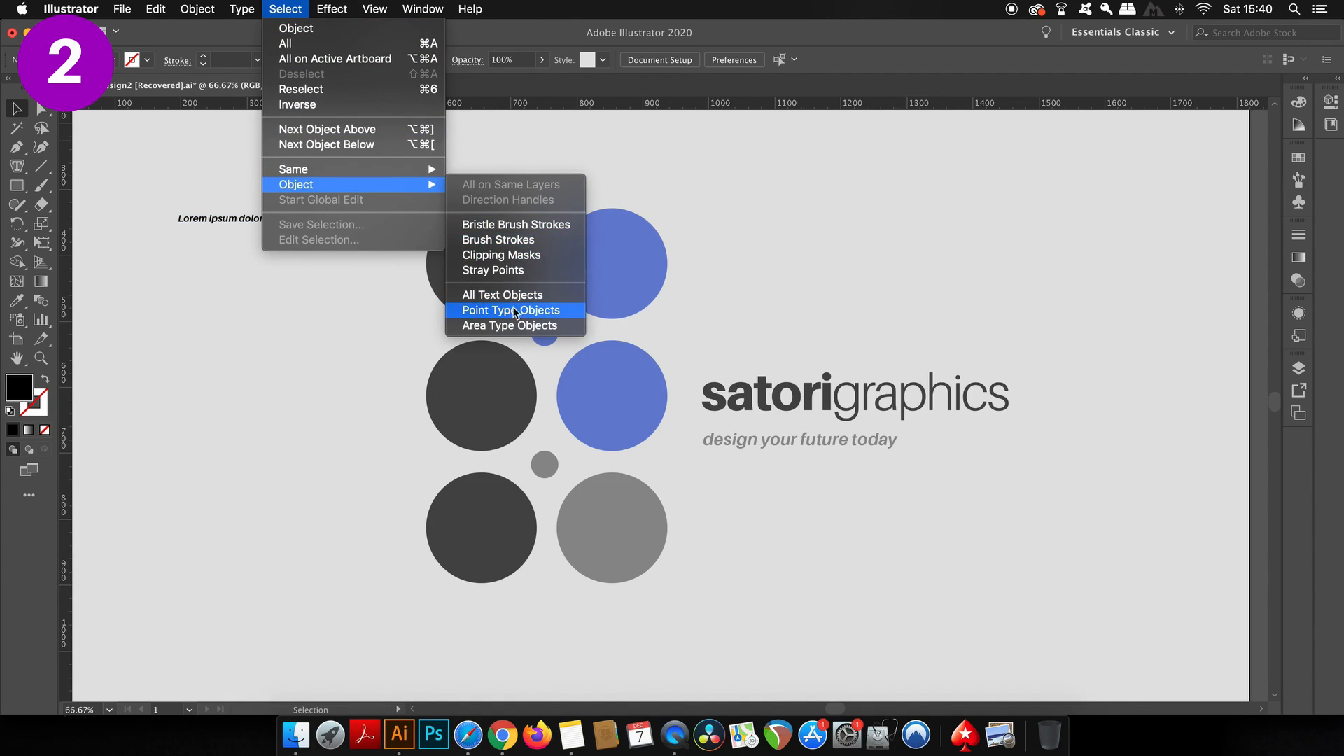
click(521, 326)
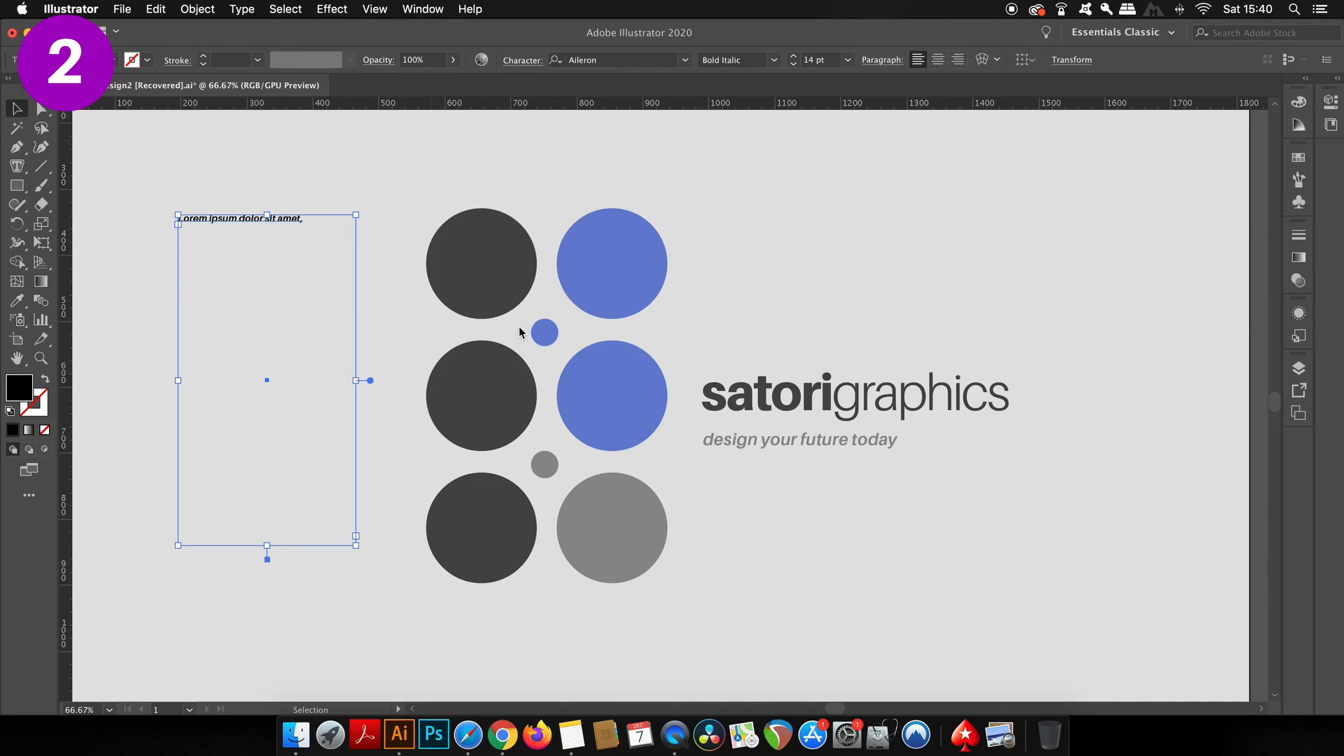
click(424, 175)
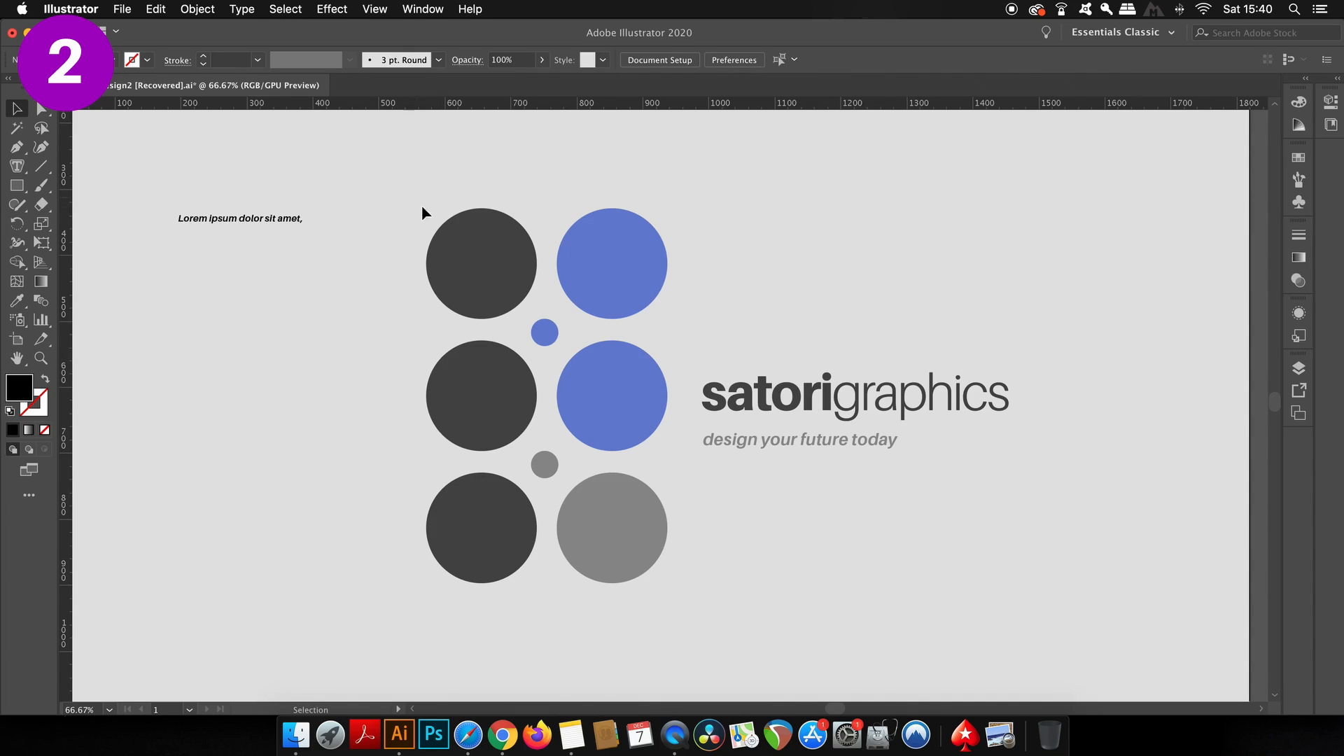
Step: Select the direction handles of the upper dark grey circle, then clear the selection
click(468, 260)
click(301, 8)
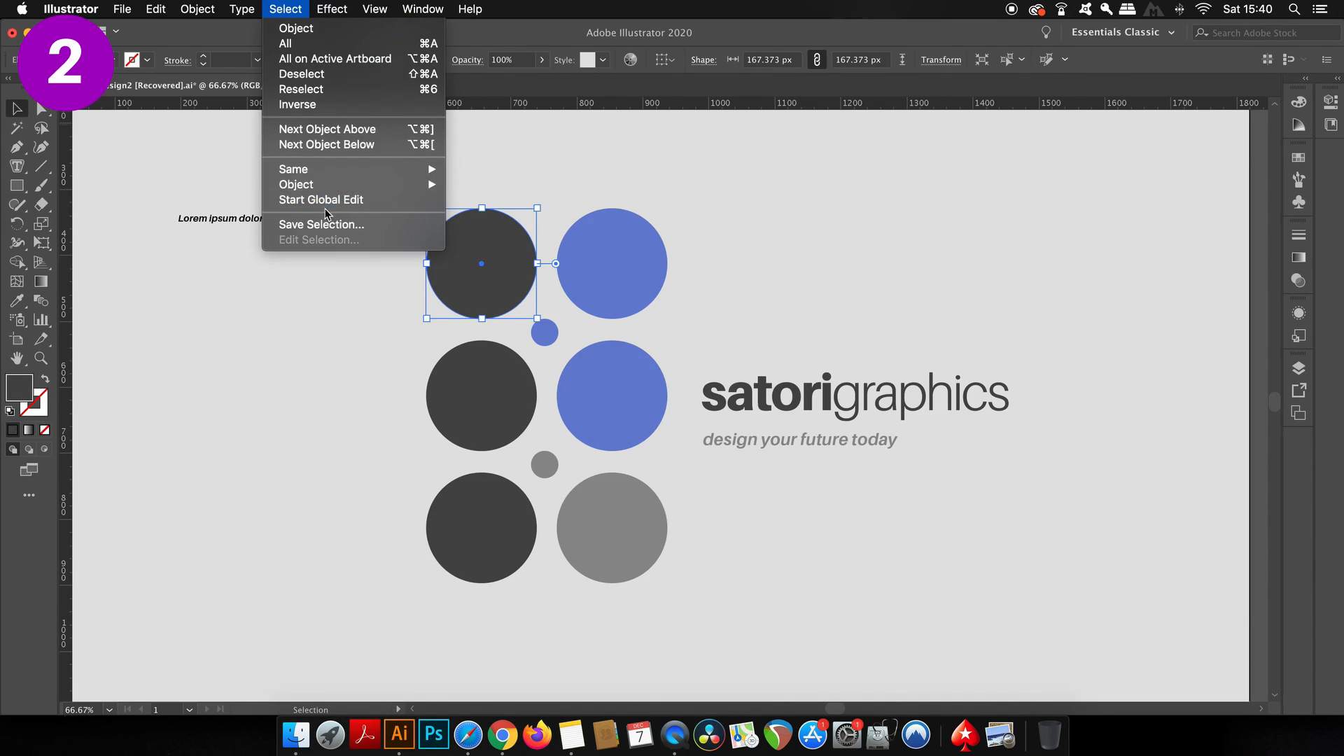
mouse_move(331, 186)
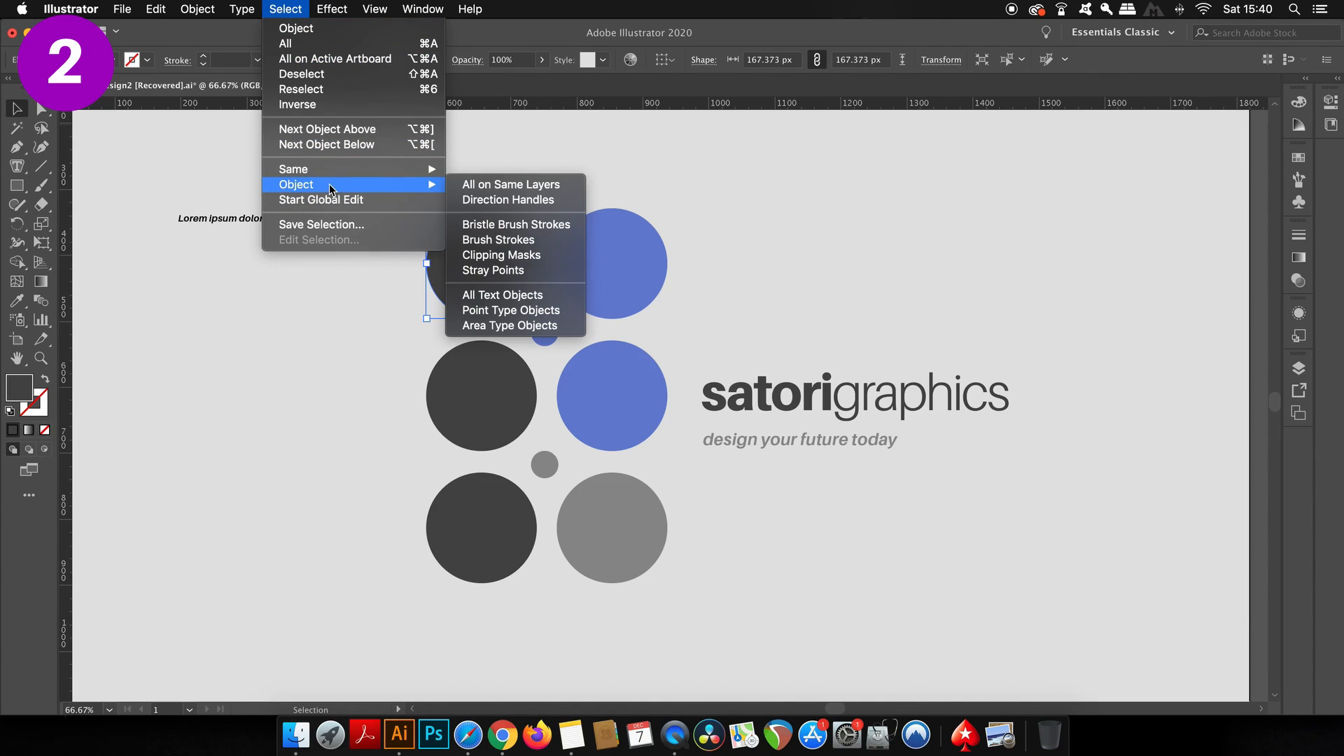
click(516, 206)
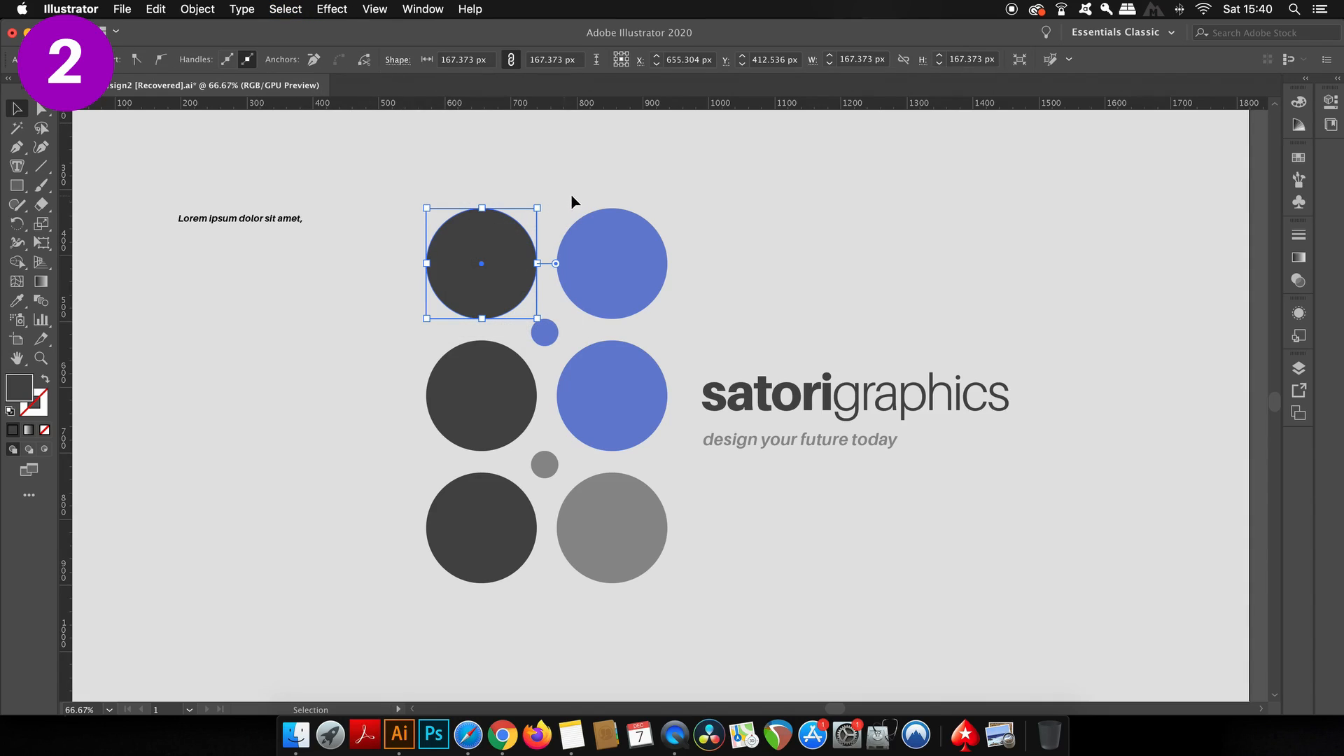
click(519, 166)
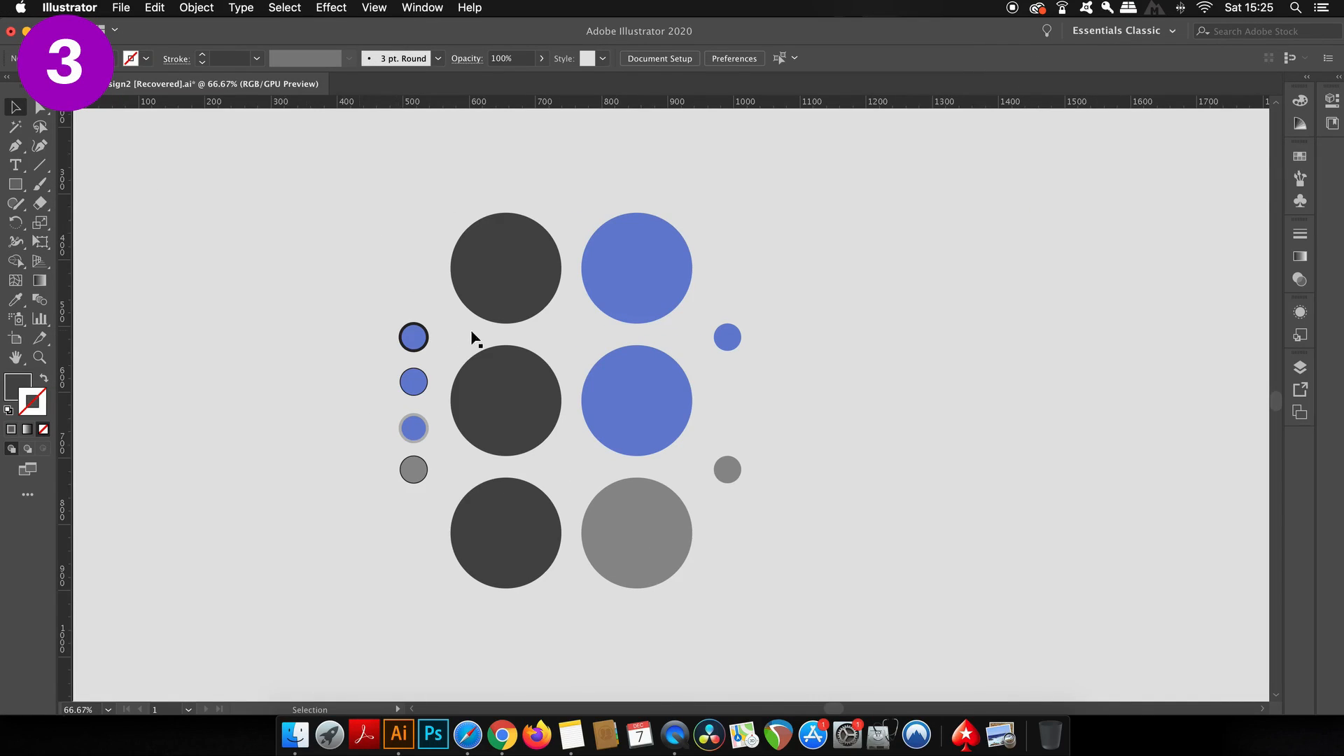
Step: Select all objects with the same appearance as the upper large blue circle
click(638, 282)
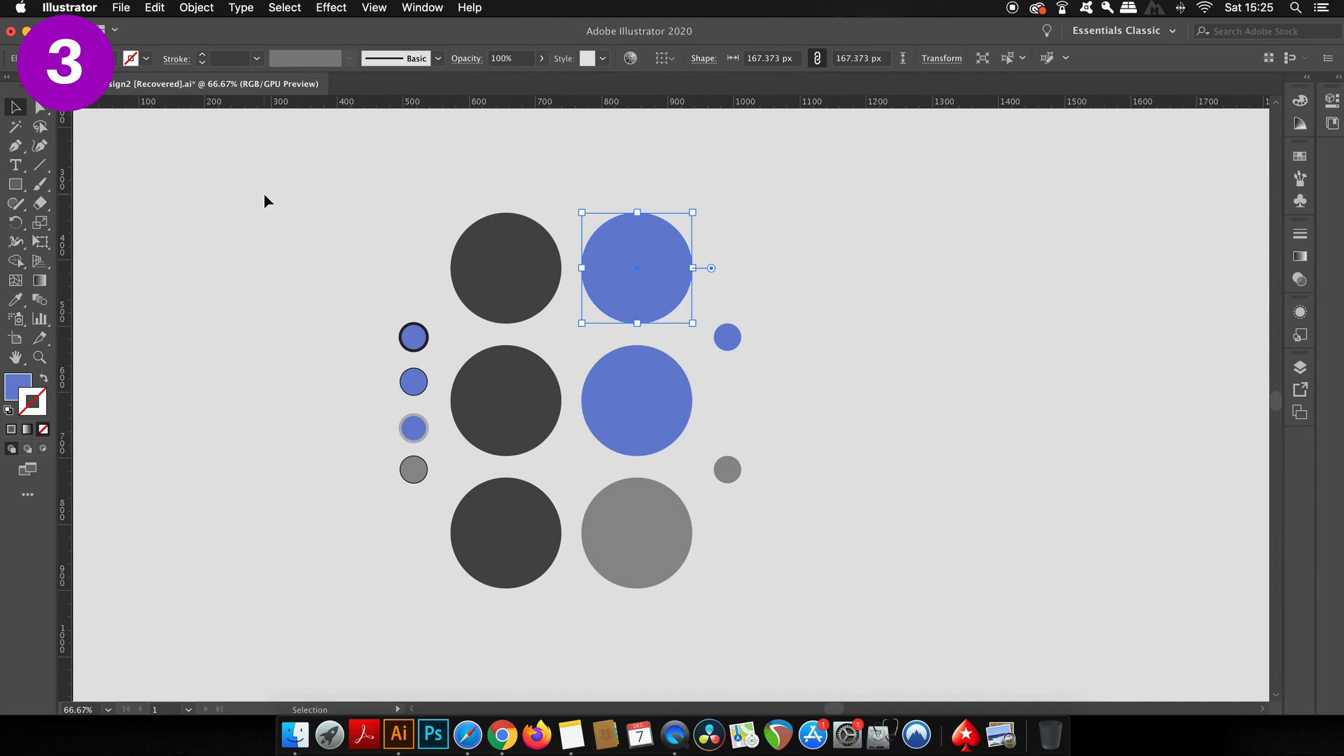
click(294, 7)
mouse_move(313, 168)
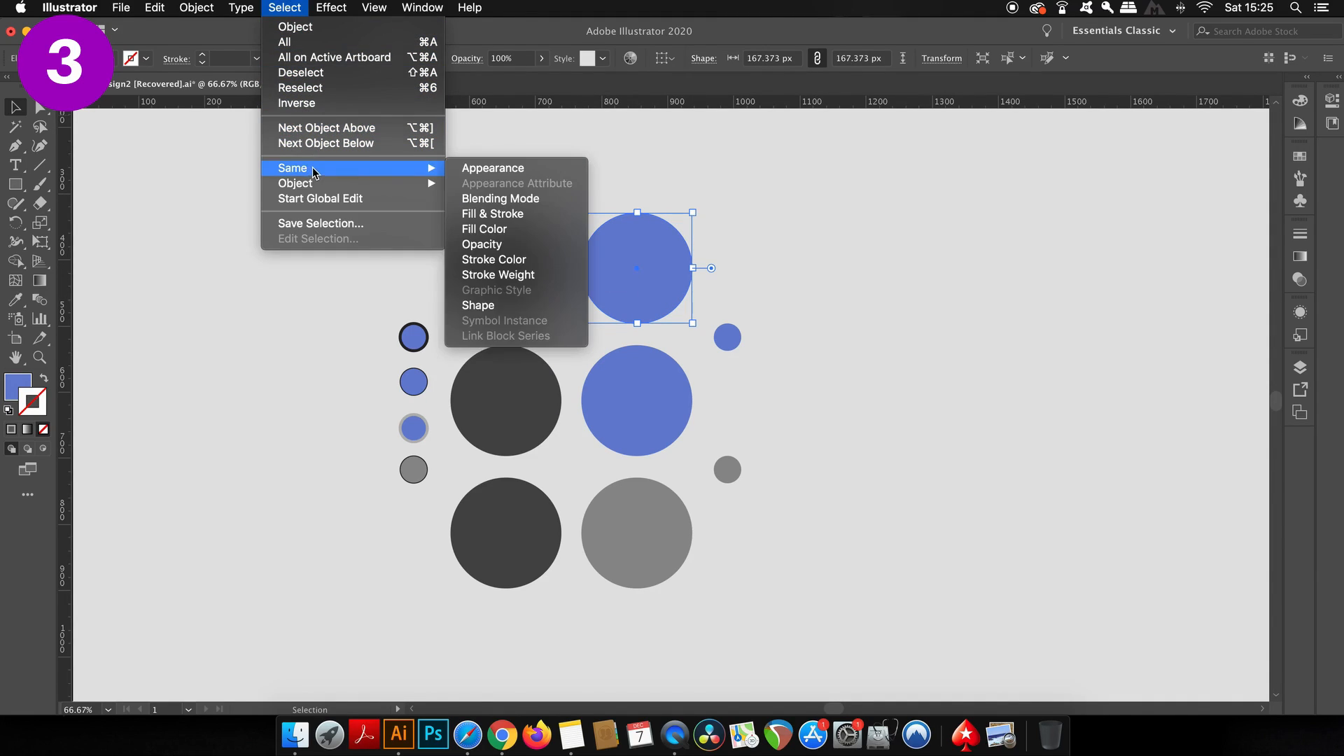
click(516, 171)
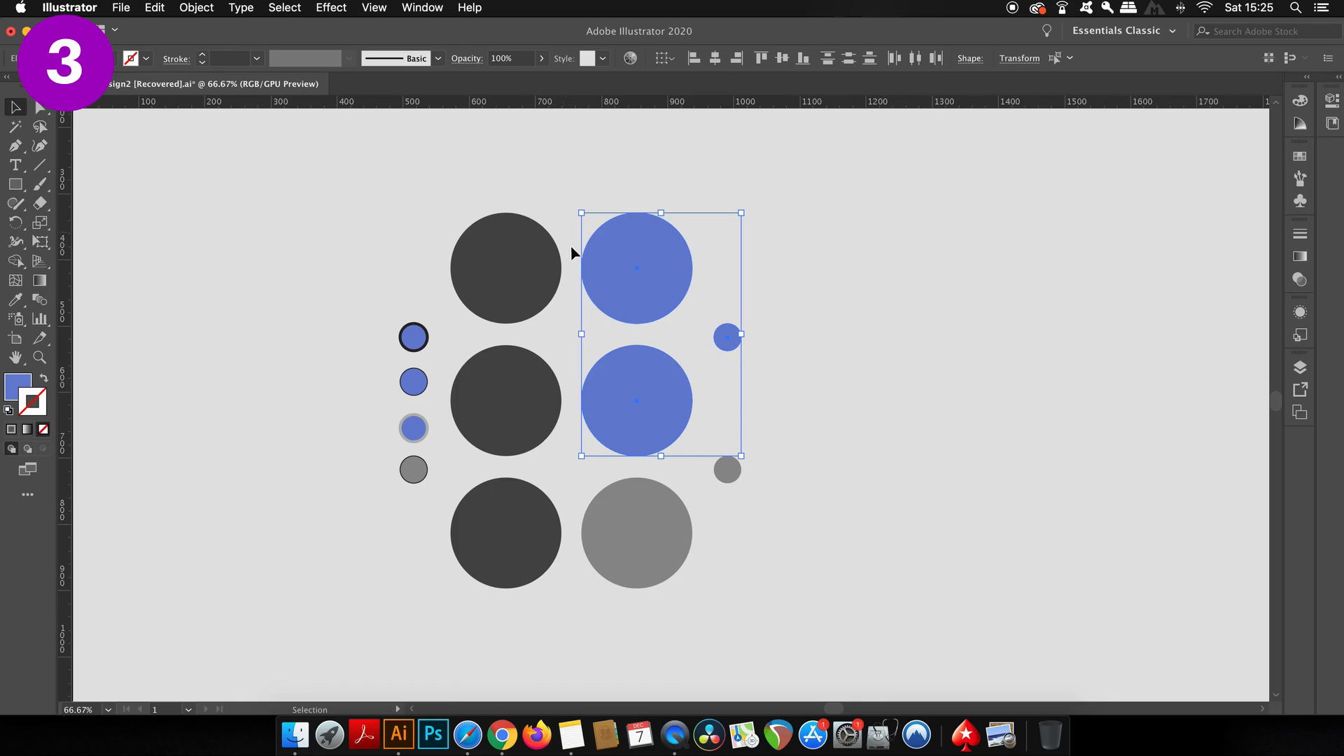
Step: Try moving the selected blue circles together, undo the move and clear the selection
drag(678, 281, 720, 250)
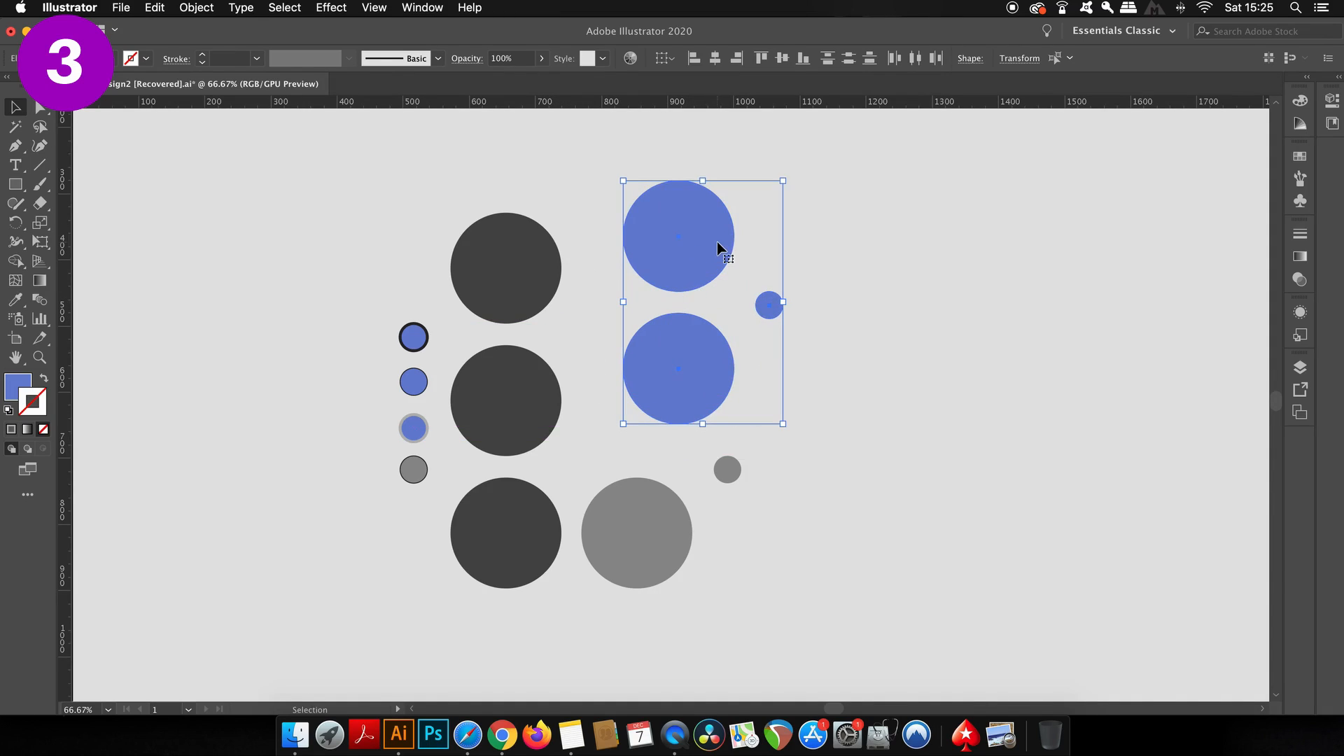
key(super+z)
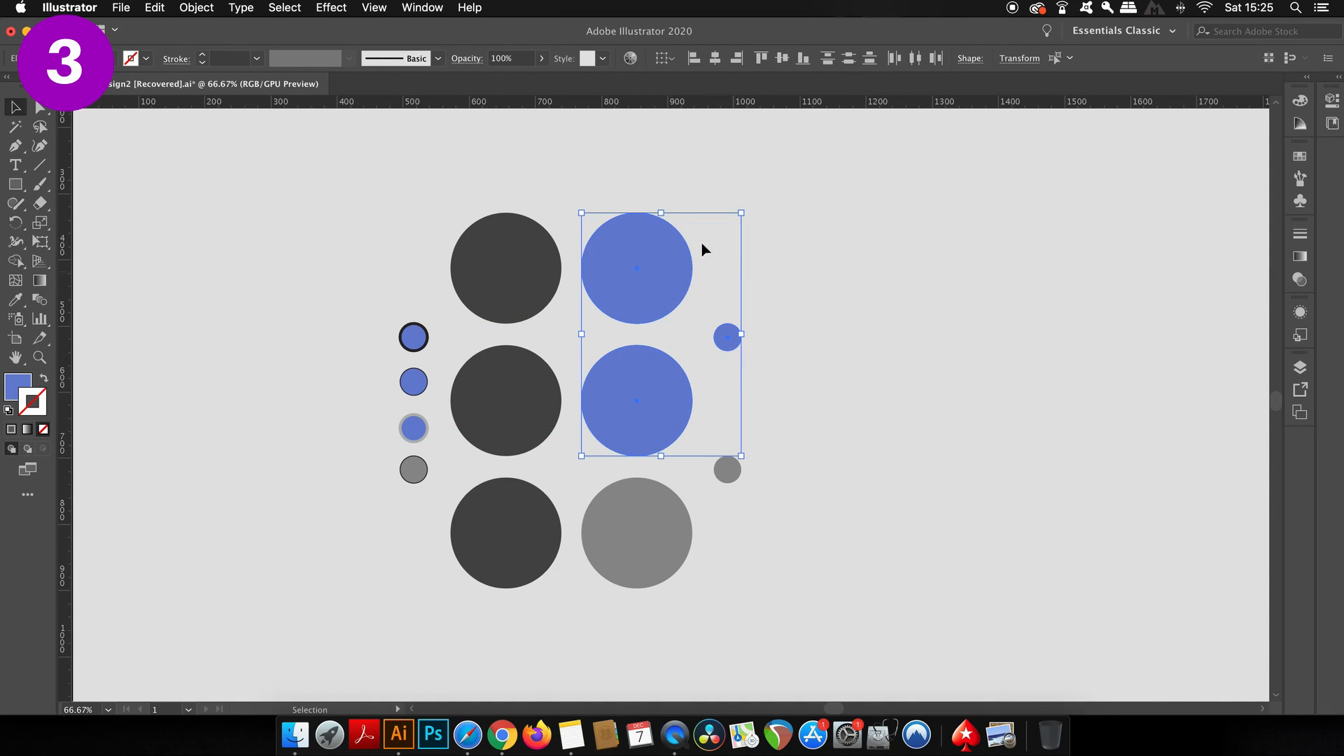
click(603, 165)
Step: Select all objects with the same shape as the upper dark grey circle
click(514, 267)
click(272, 10)
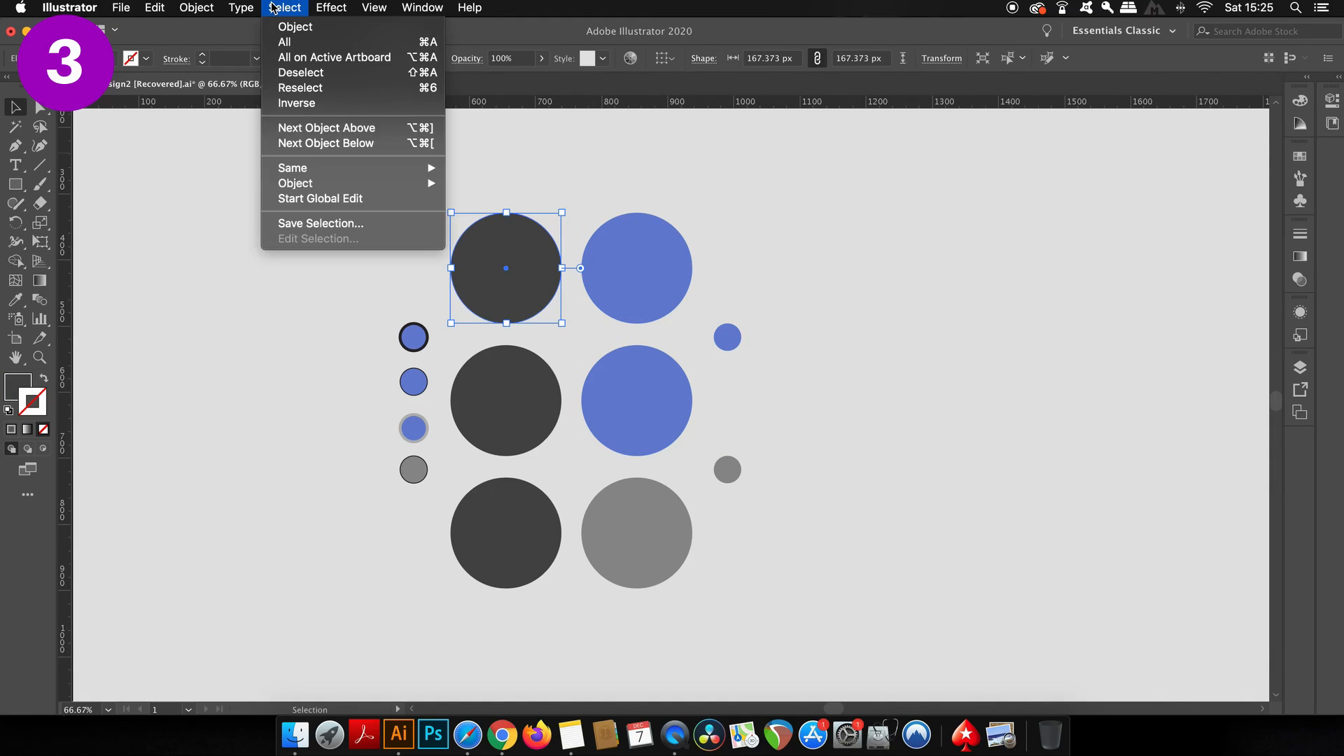
mouse_move(315, 169)
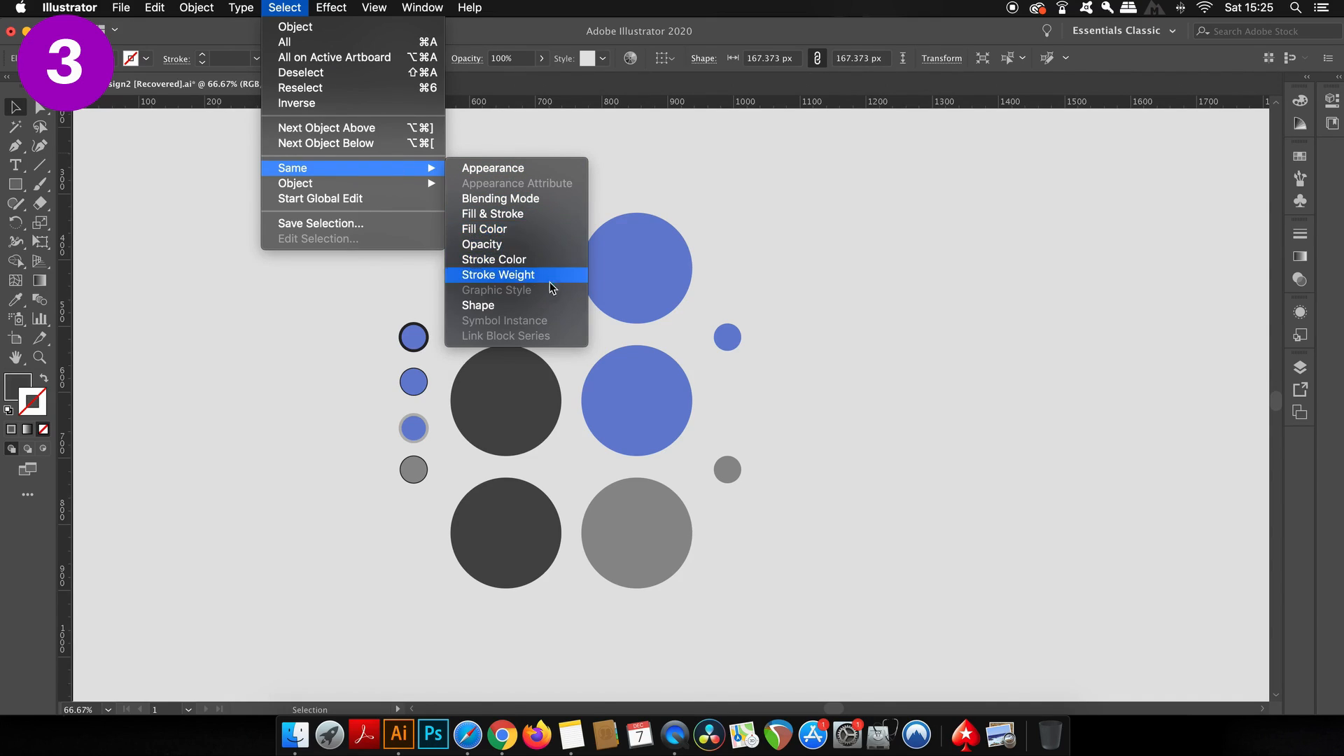
click(564, 306)
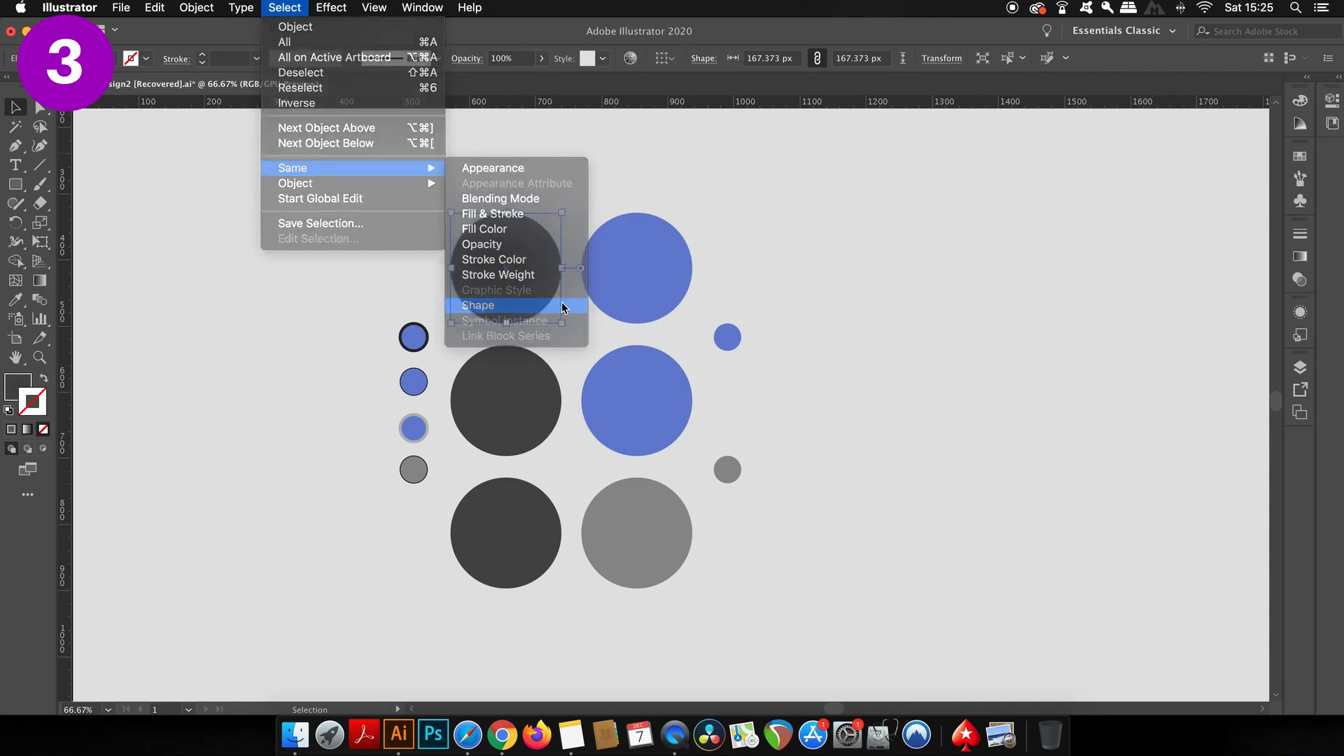
Step: Try moving all the selected circles together, undo the move and deselect them
drag(656, 302, 581, 281)
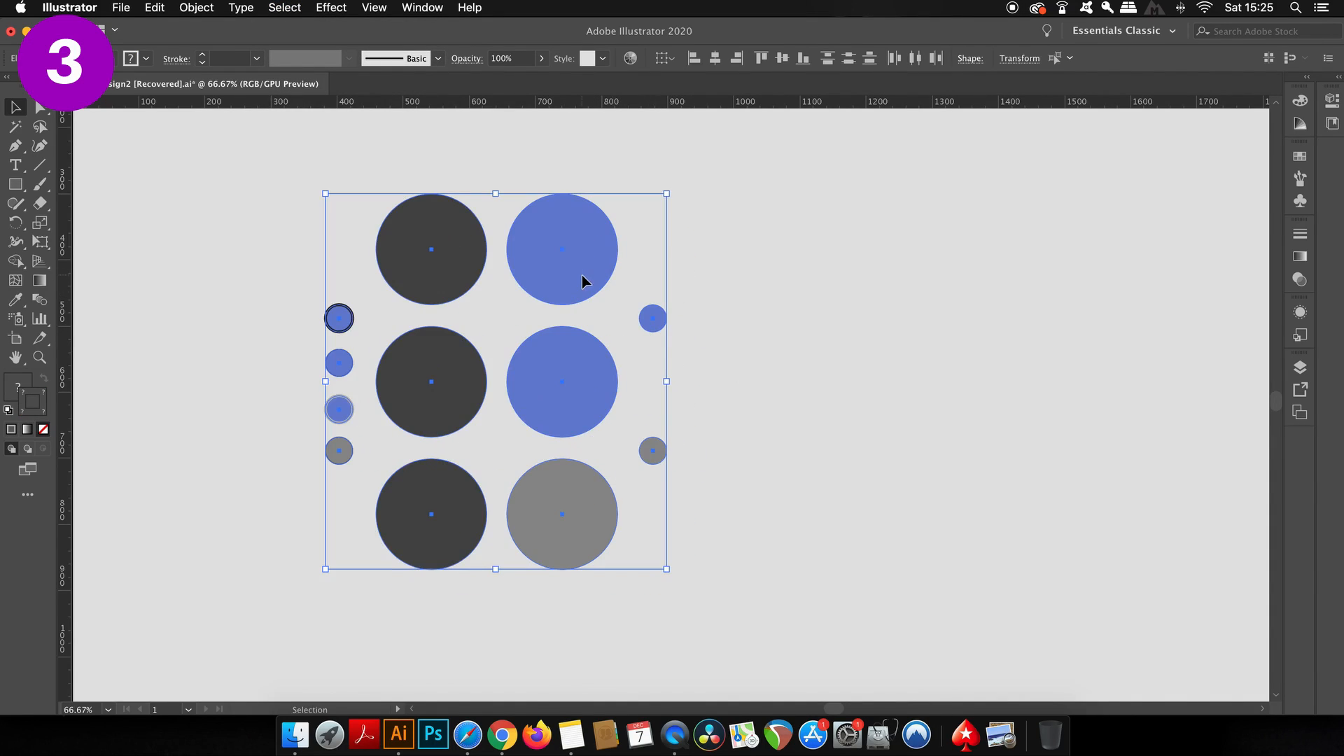
key(super+z)
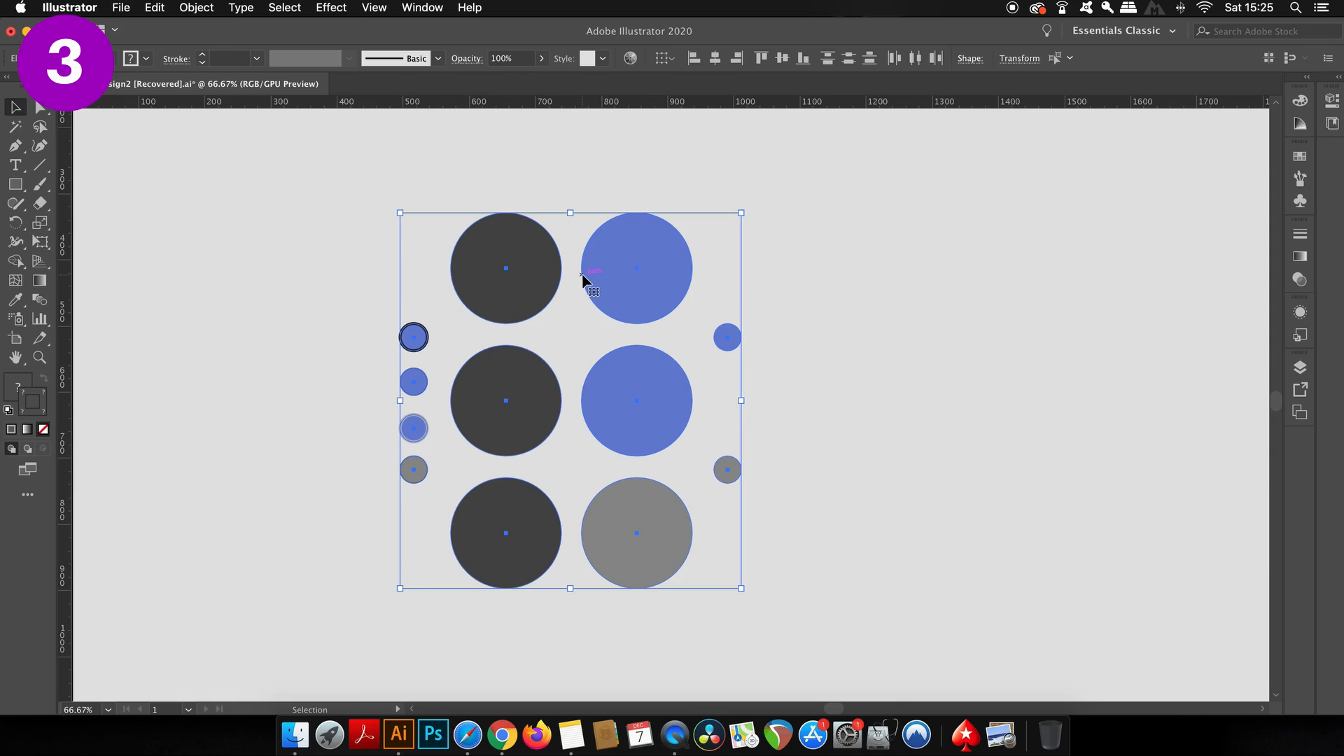
click(854, 254)
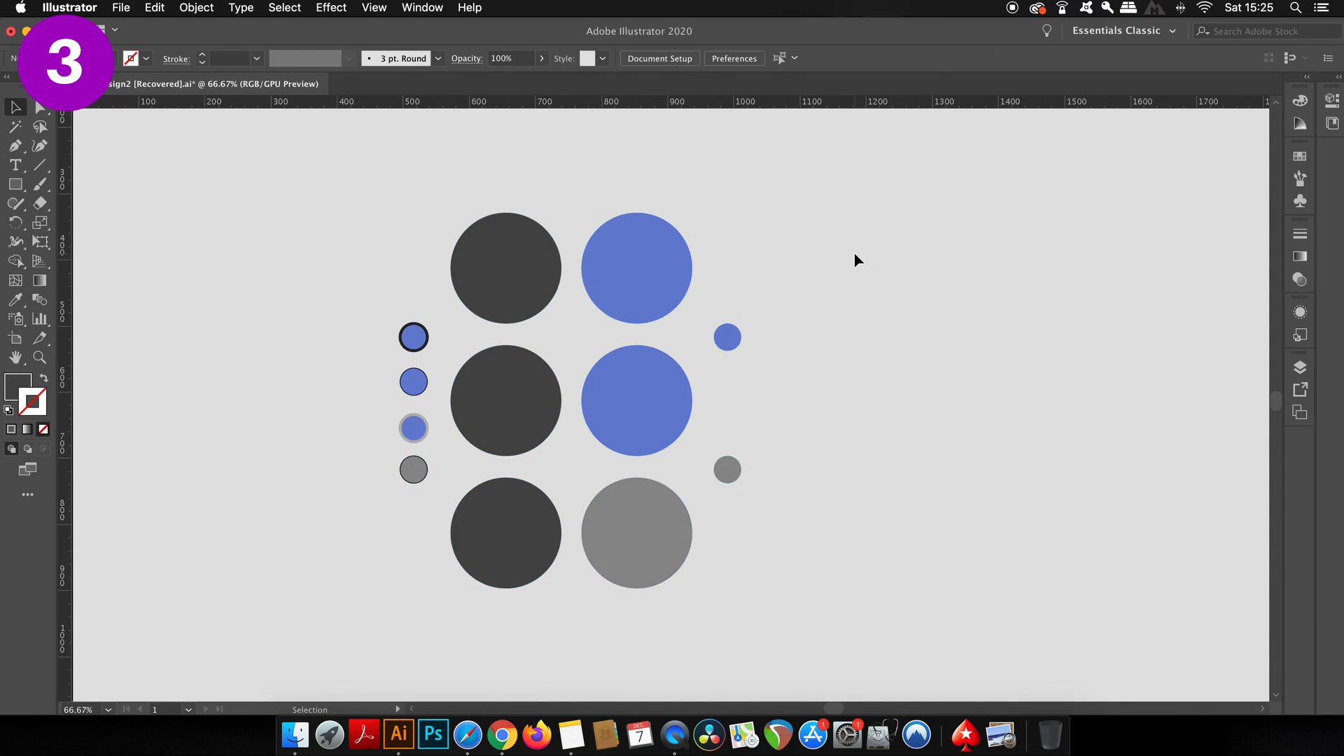
Step: Select all objects with the same stroke weight as the small blue circle with the thick black outline
scroll(490, 319, up, 1)
scroll(490, 319, right, 1)
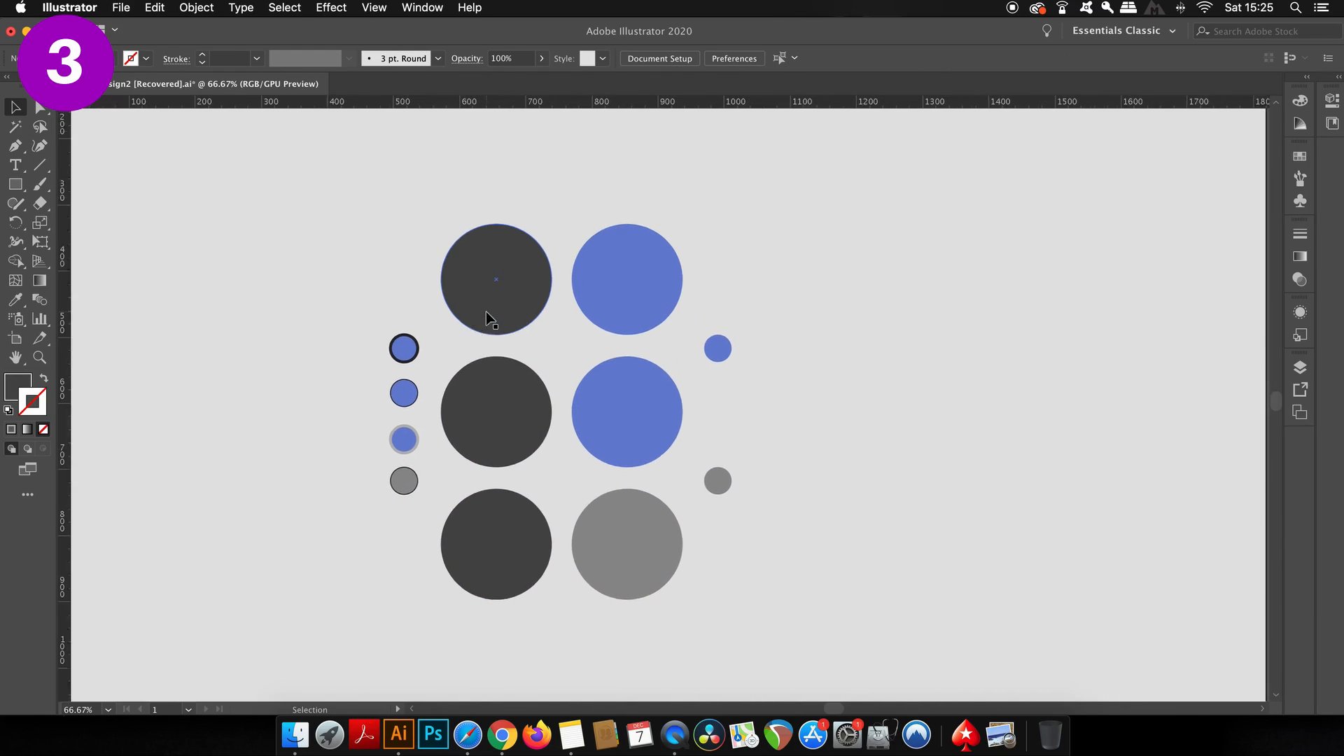
scroll(483, 311, up, 3)
scroll(483, 312, right, 1)
scroll(487, 302, down, 4)
scroll(487, 303, left, 2)
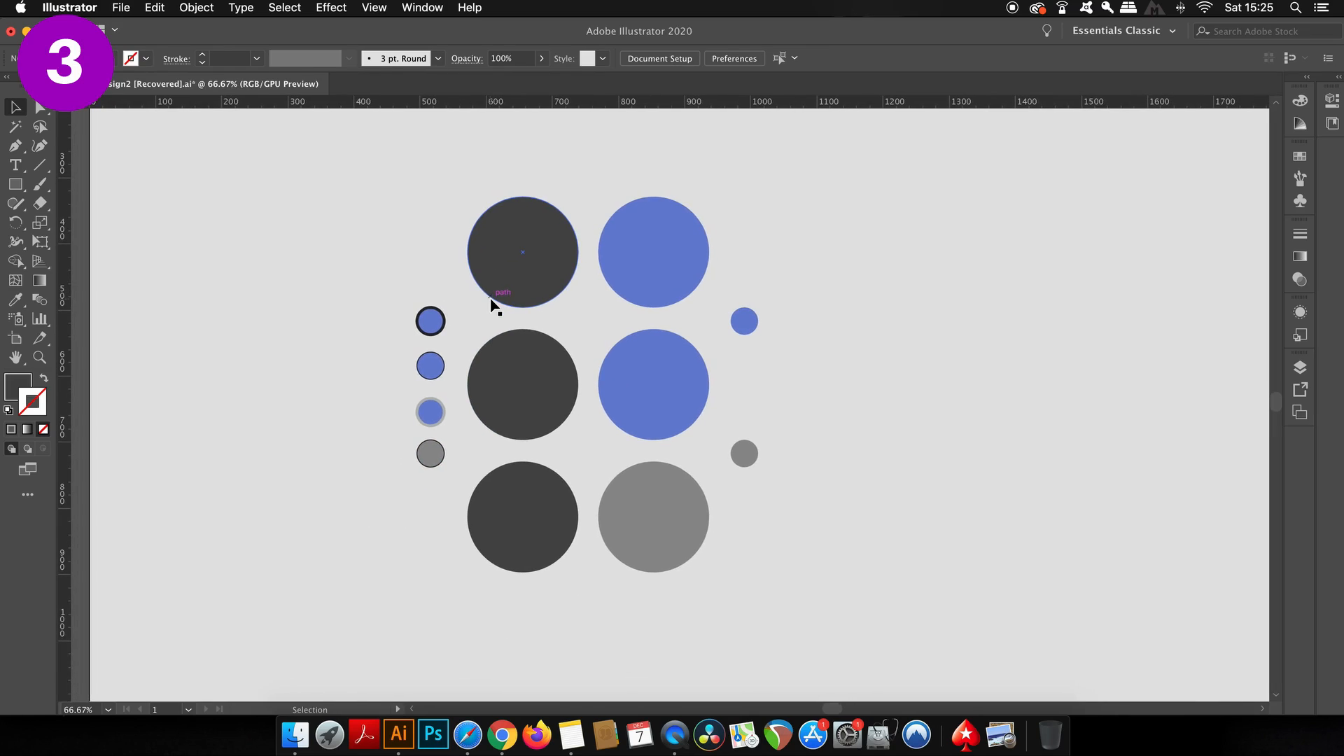
click(430, 321)
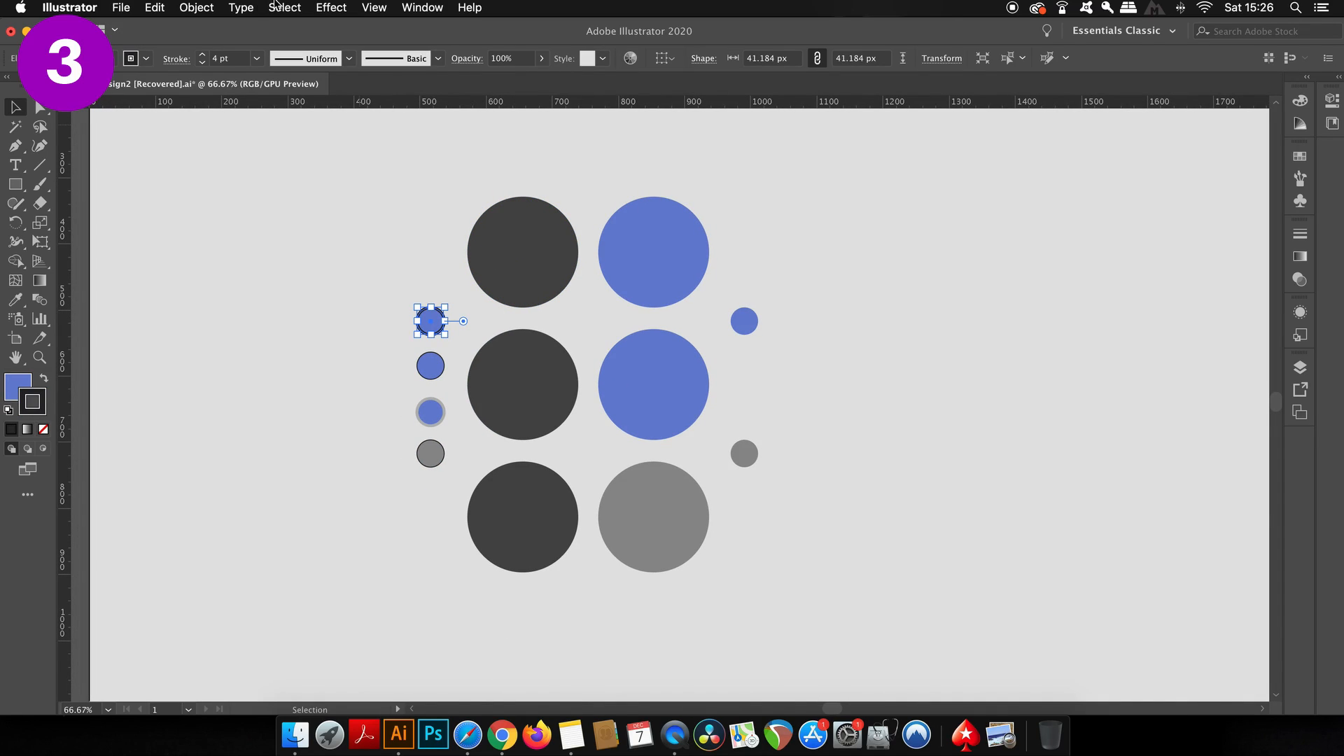
click(284, 7)
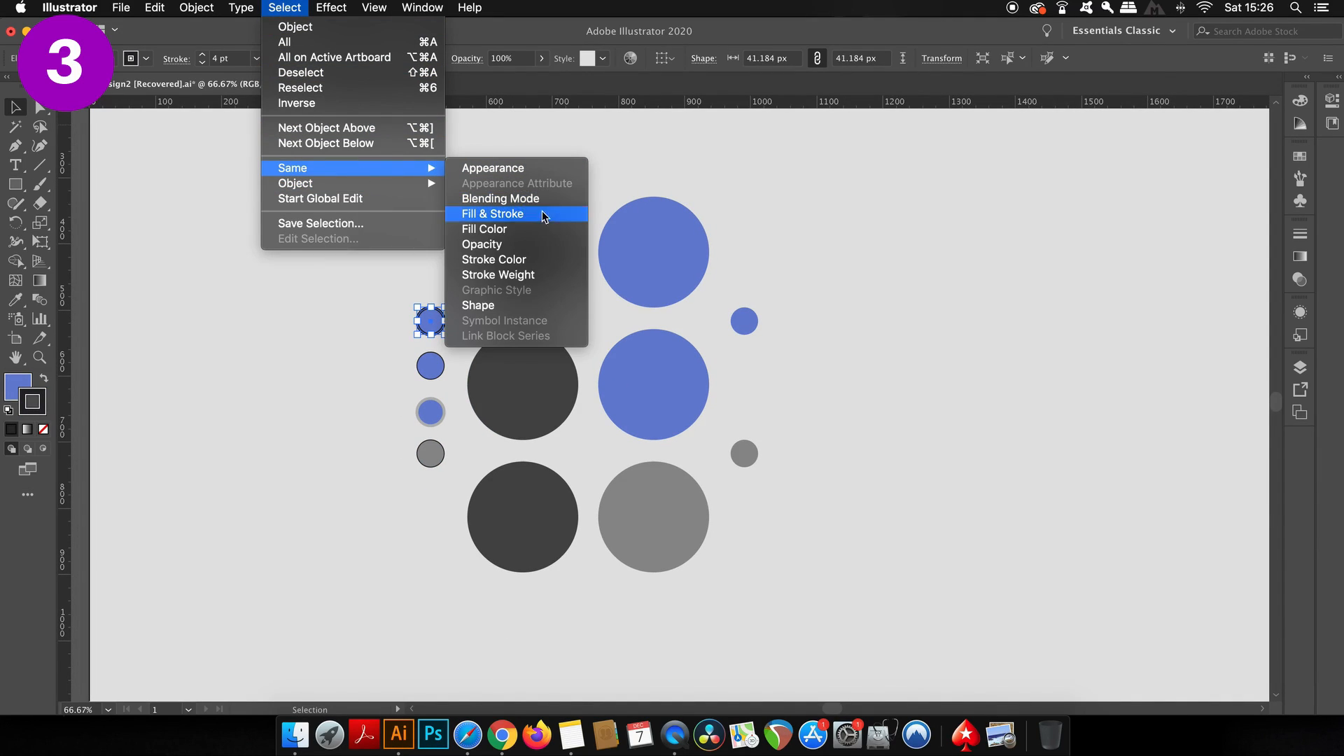
click(553, 277)
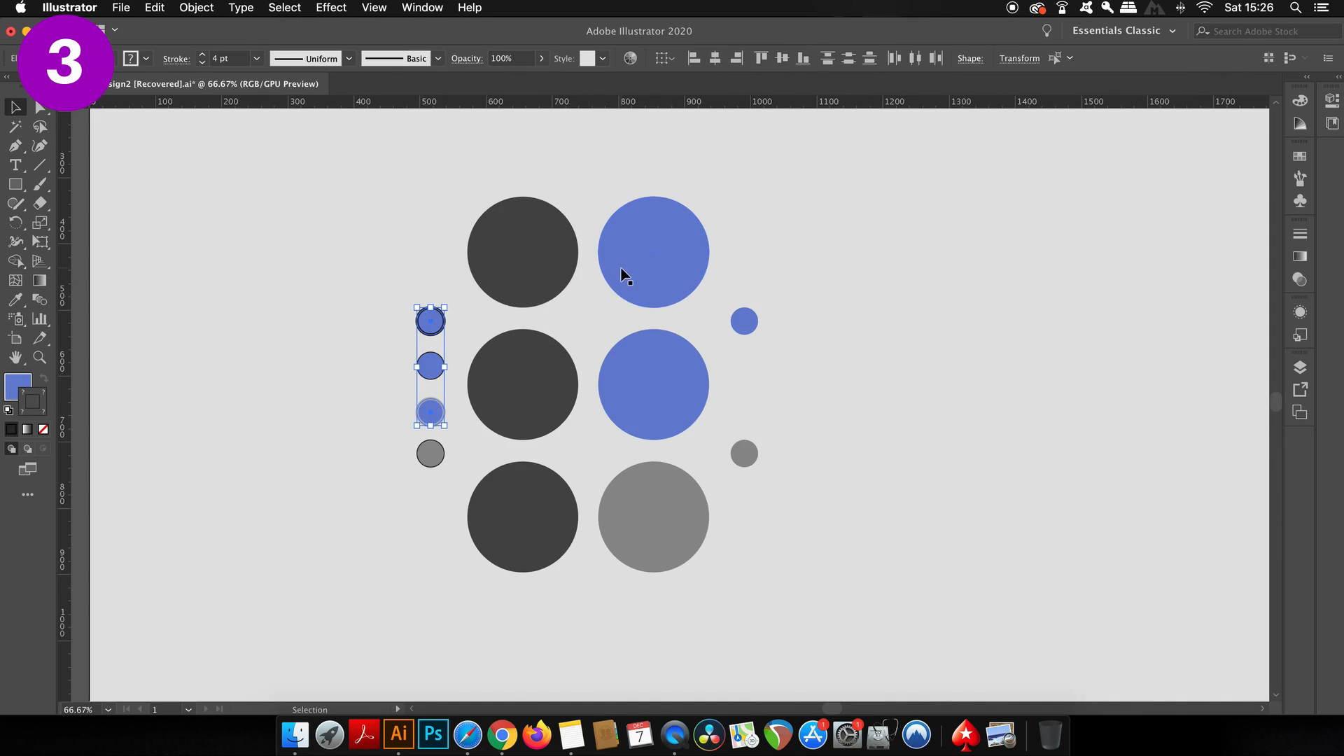
Step: Try moving the small outlined circles away from the large ones, undo the move and deselect them
scroll(476, 352, up, 1)
drag(428, 343, 357, 342)
key(super+z)
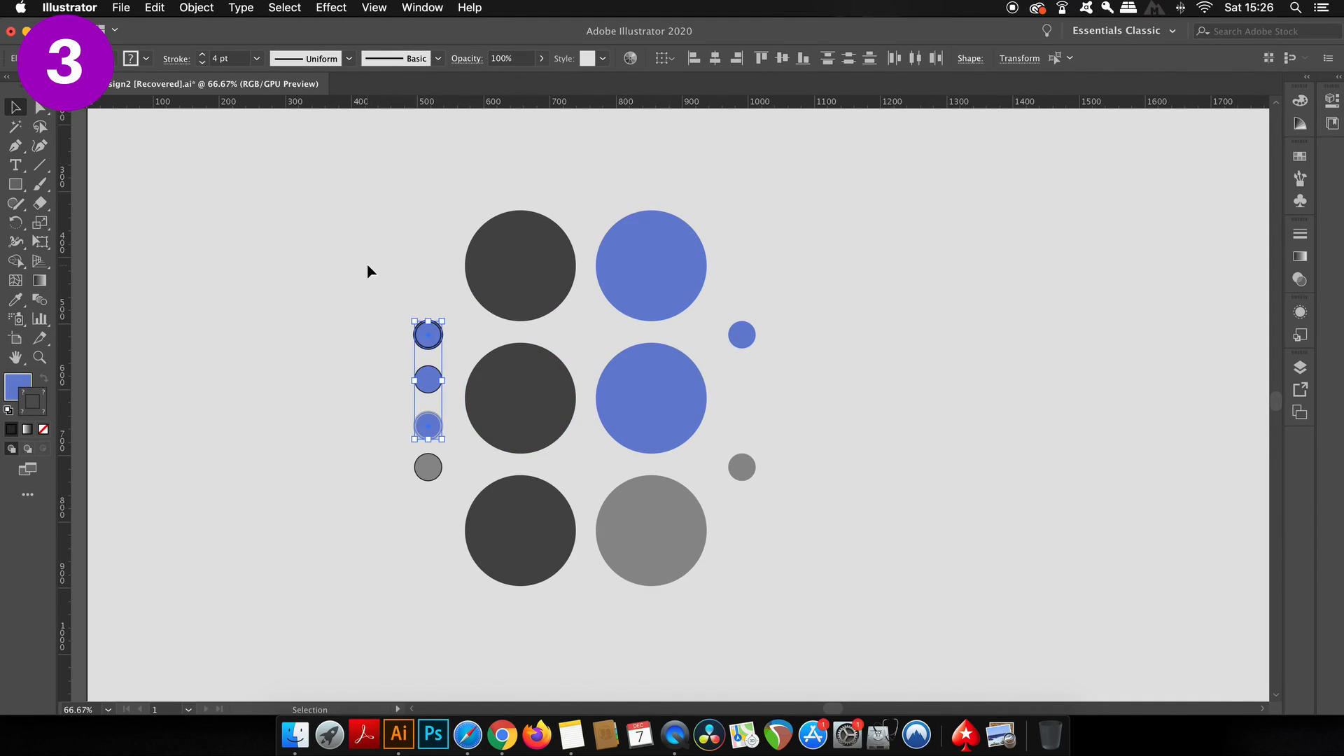
click(367, 264)
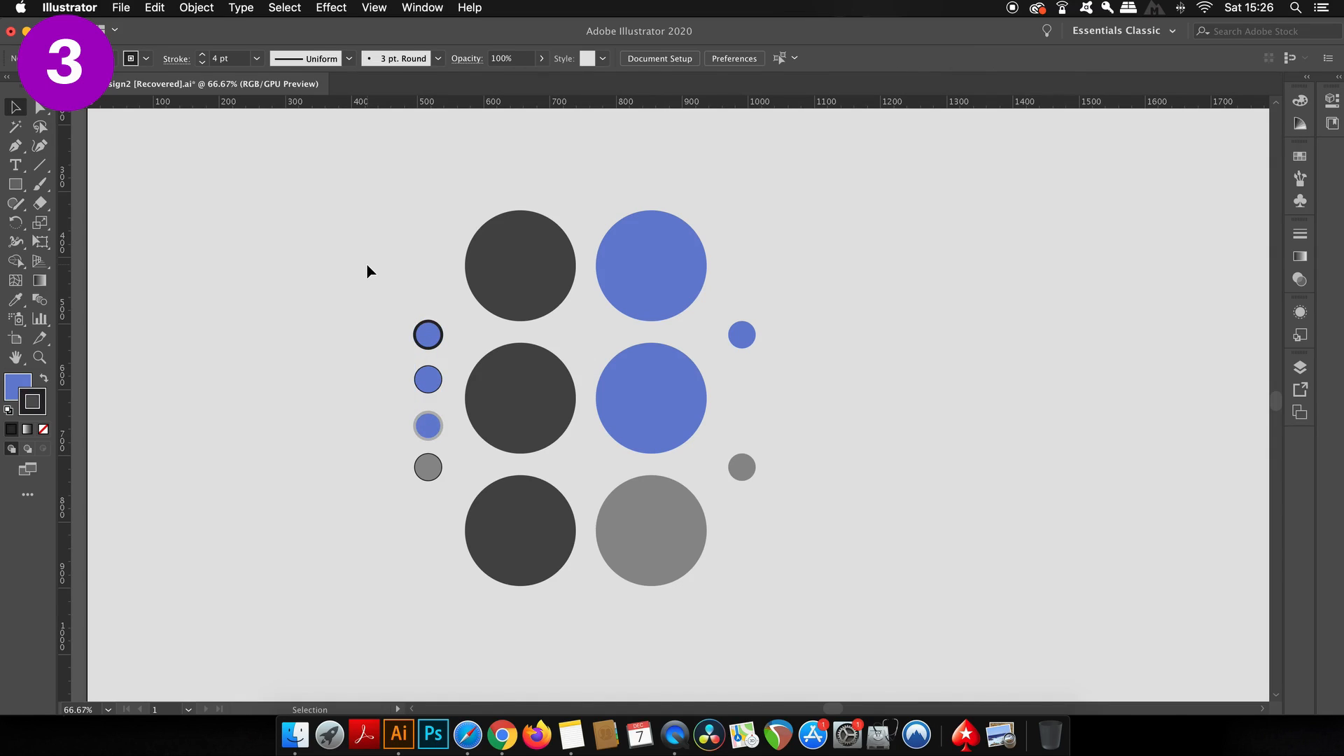